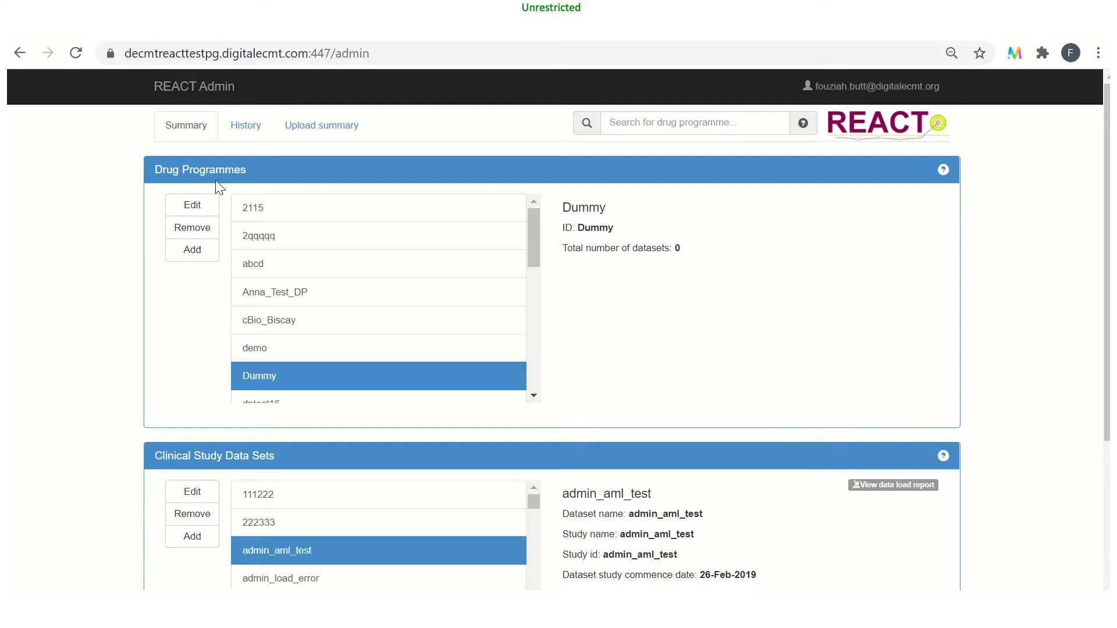
# Step: Select the TRAINING drug programme and start adding a clinical study data set to it
pyautogui.moveTo(532, 252); pyautogui.dragTo(529, 394)
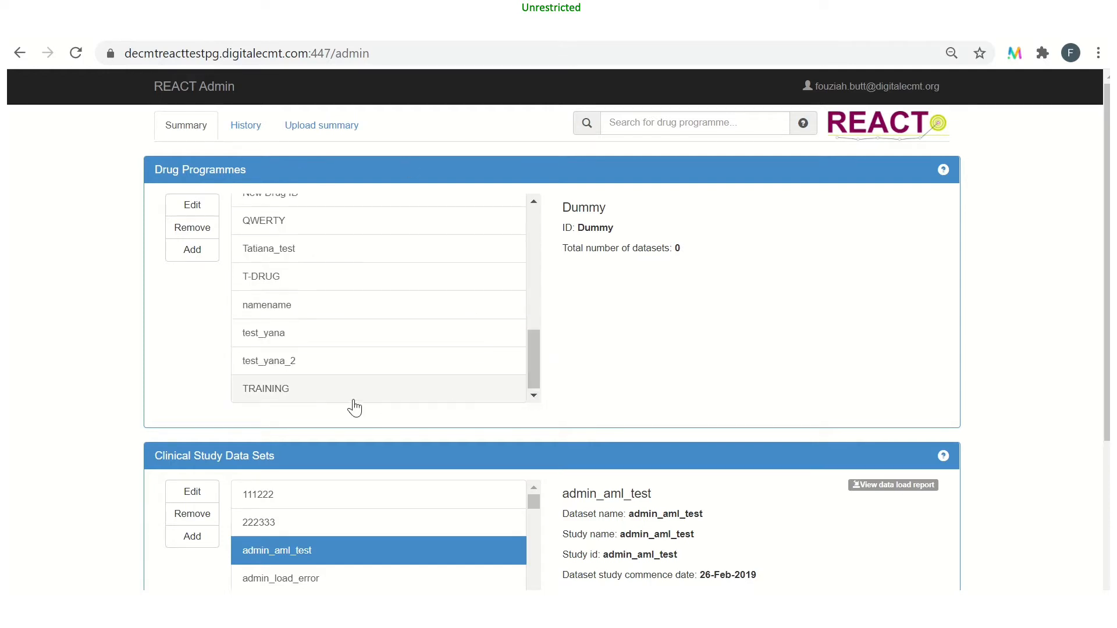
pyautogui.click(329, 395)
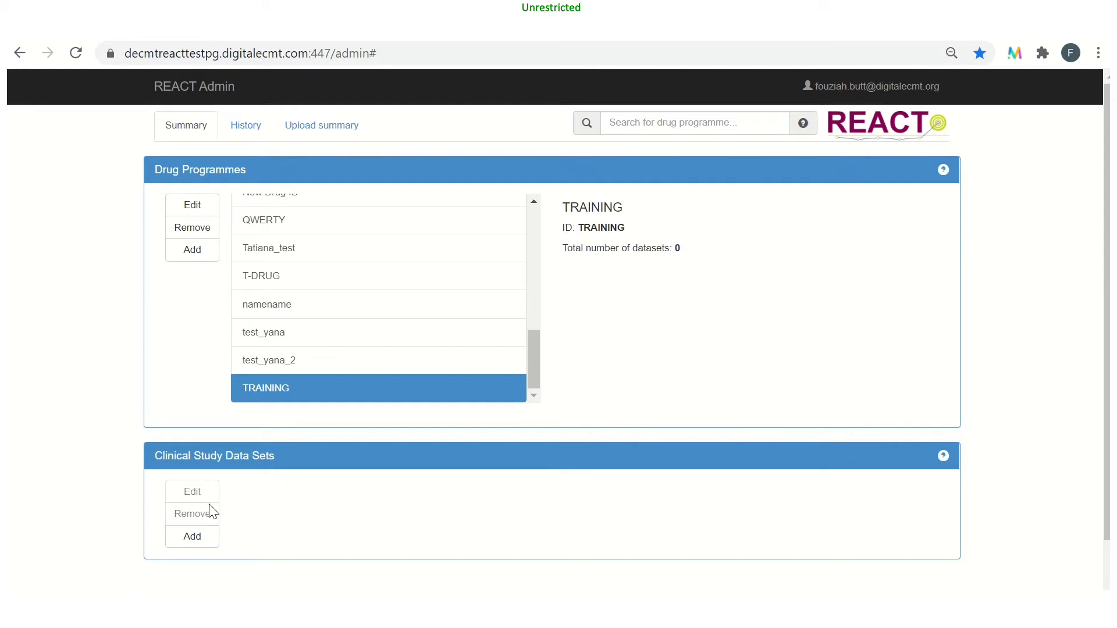
pyautogui.click(193, 536)
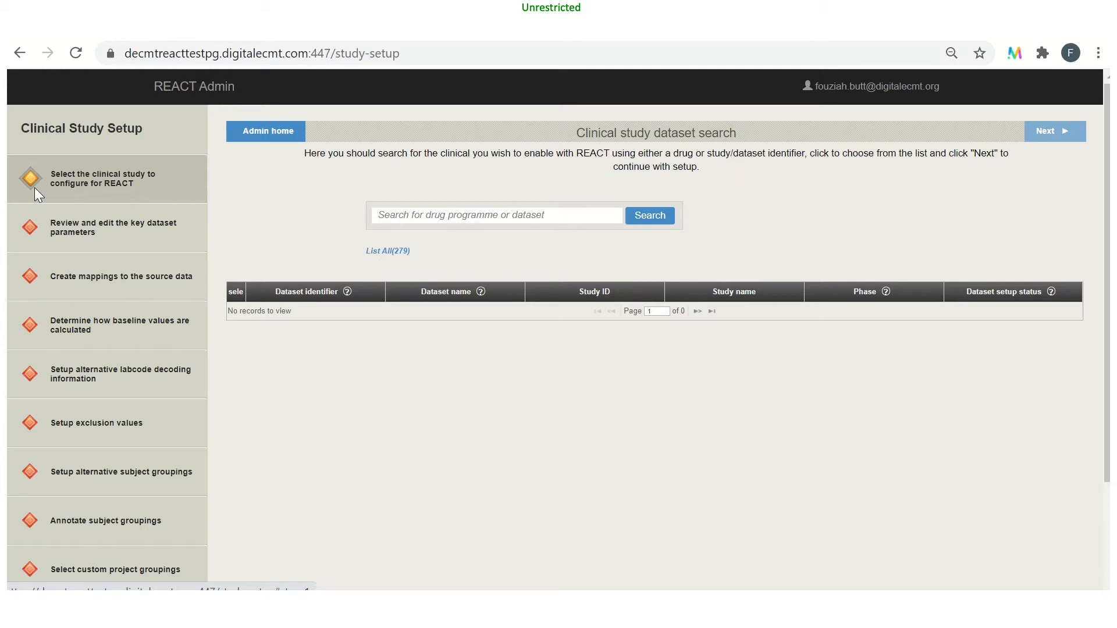
# Step: Search the clinical study datasets for Training_1 and start creating a new dataset
pyautogui.click(388, 218)
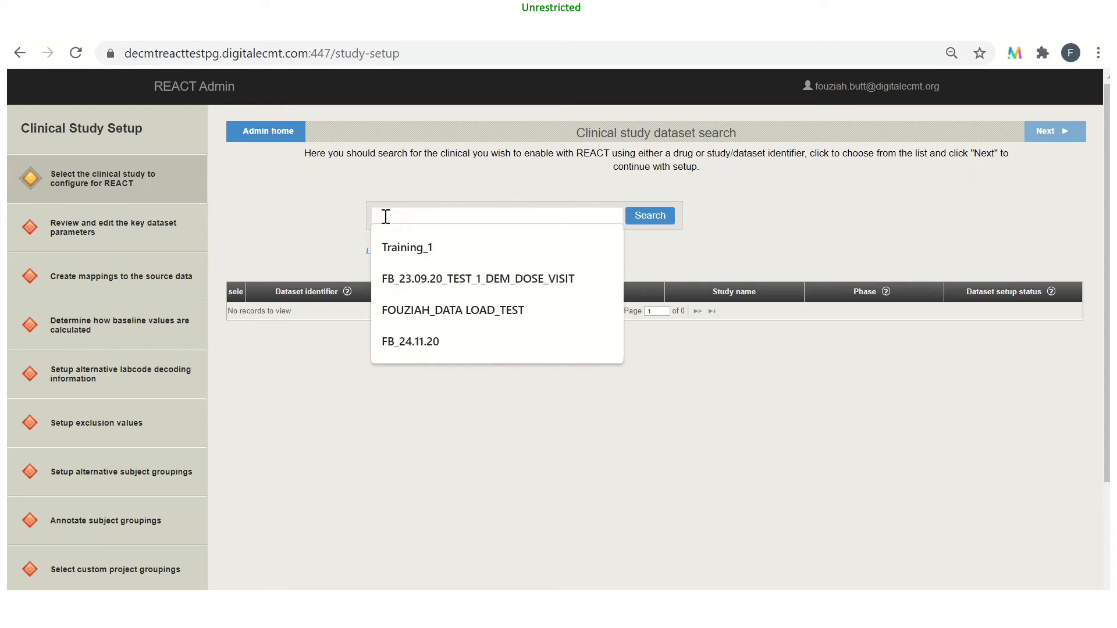
pyautogui.write('Training_1')
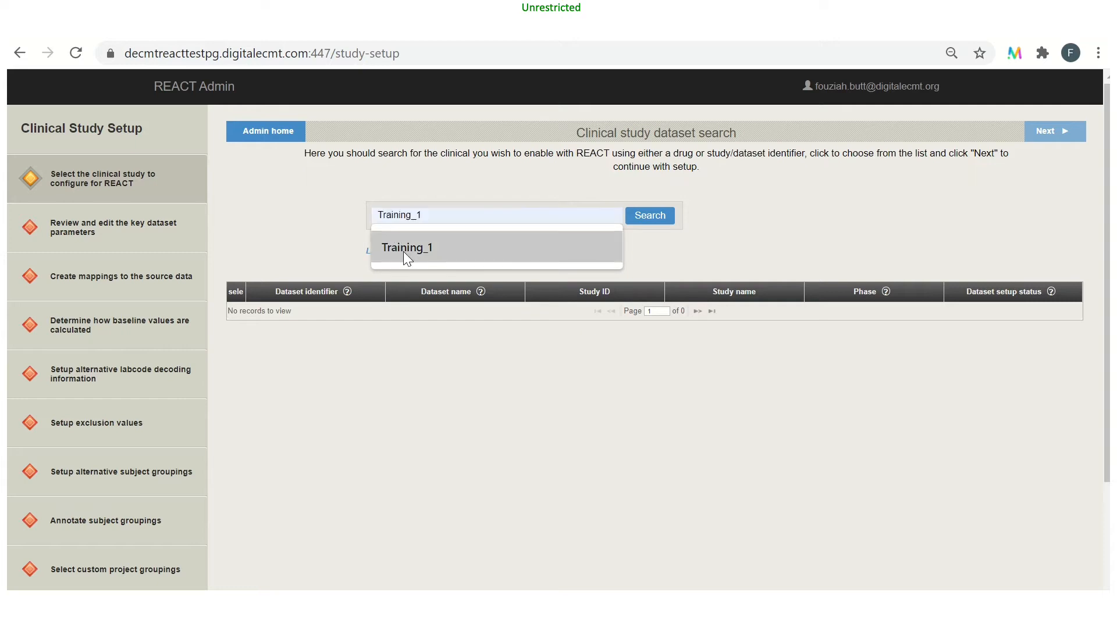
pyautogui.click(404, 250)
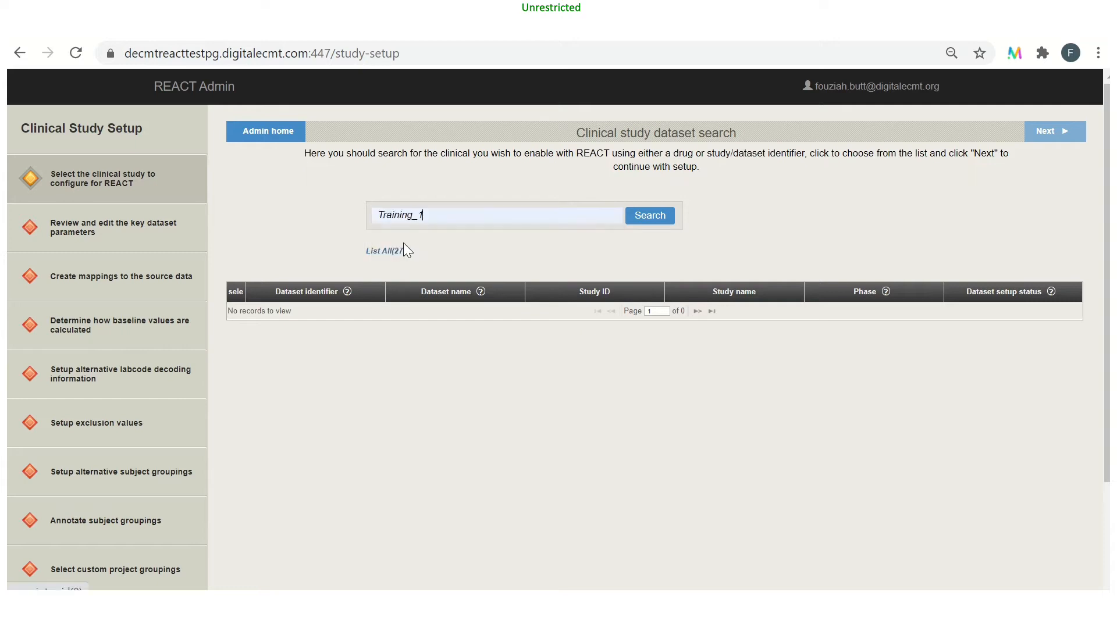
pyautogui.click(652, 223)
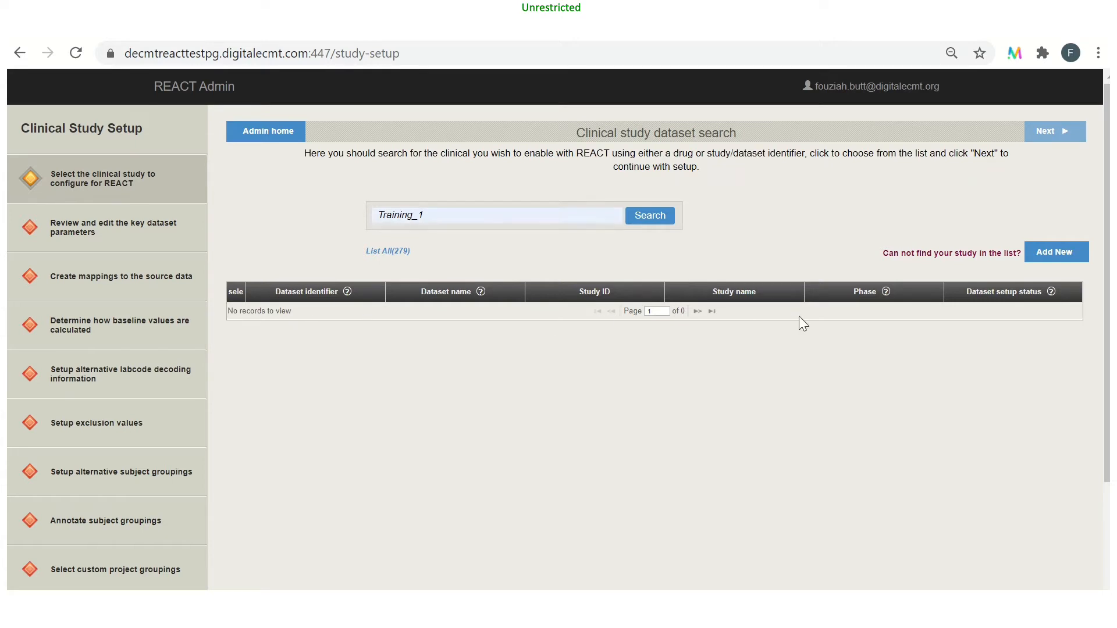
pyautogui.click(1054, 256)
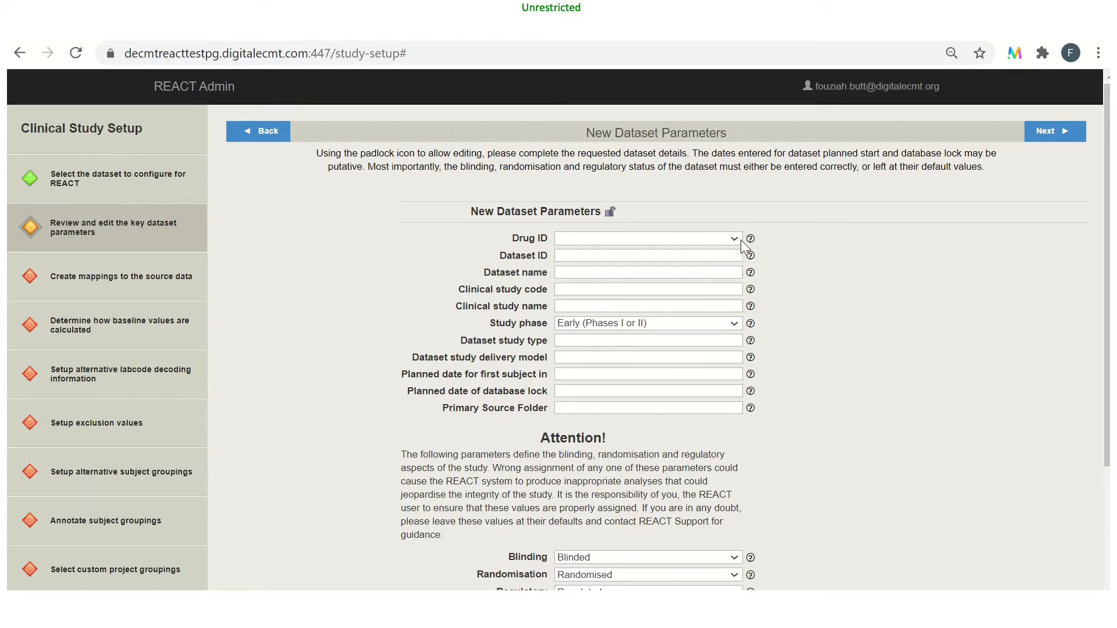
# Step: Set the new dataset's Drug ID to TRAINING
pyautogui.moveTo(749, 242)
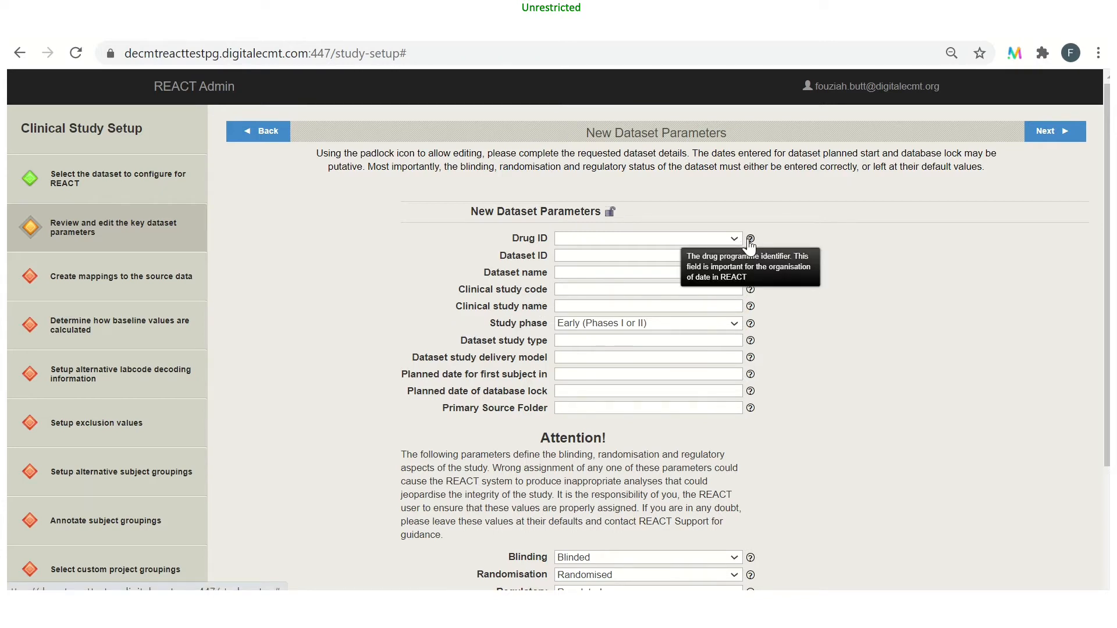
pyautogui.click(603, 240)
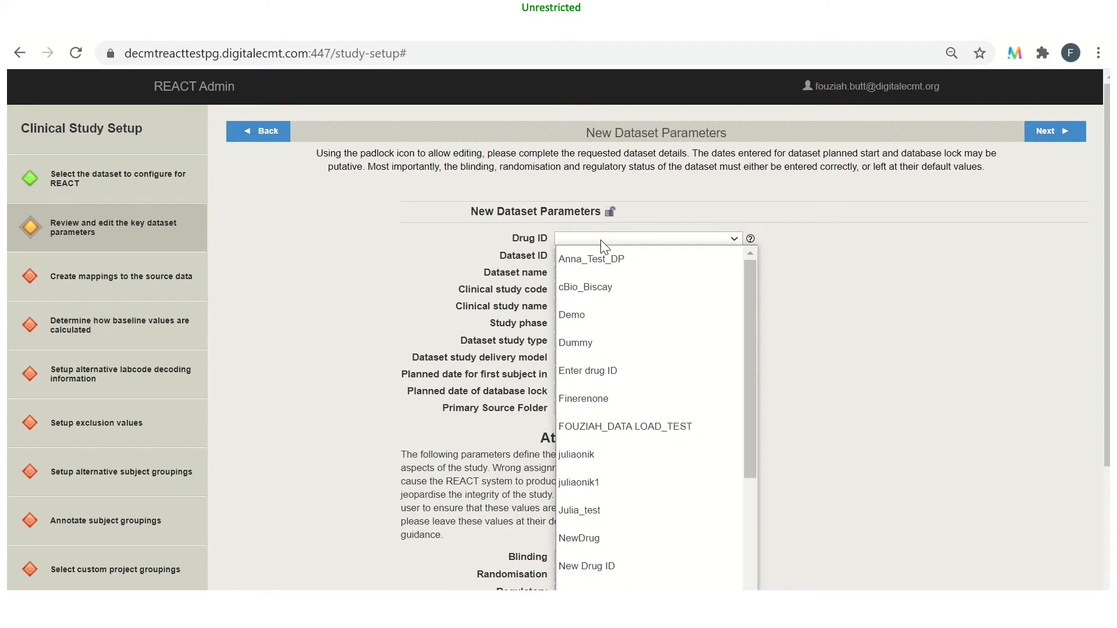
pyautogui.moveTo(749, 281); pyautogui.dragTo(739, 428)
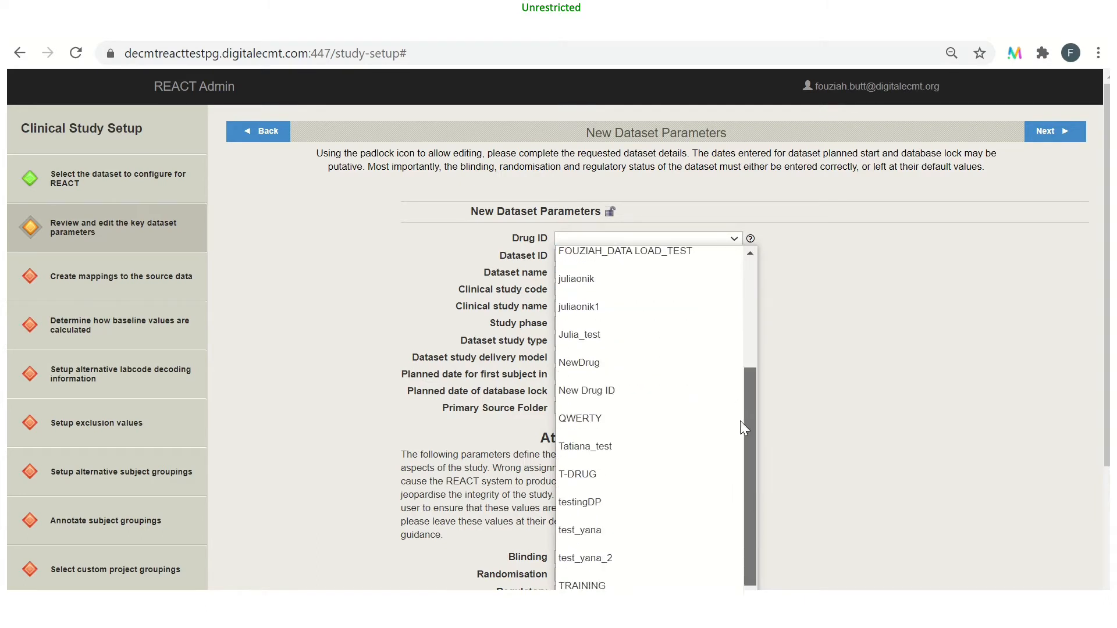
pyautogui.click(582, 585)
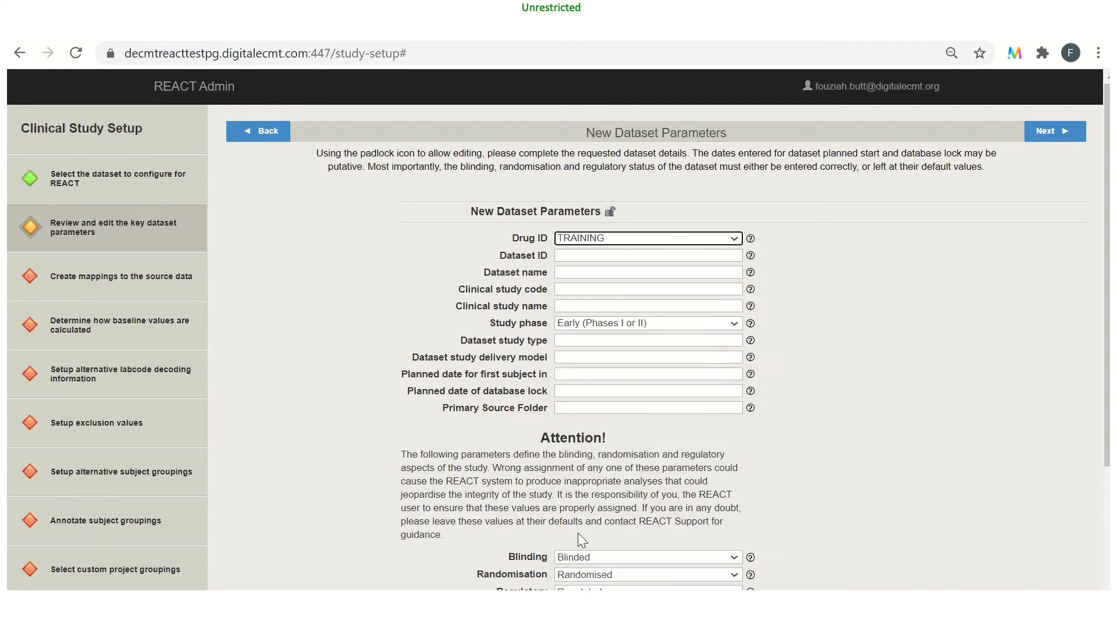
# Step: Enter Training_1 as both the dataset ID and the dataset name
pyautogui.click(591, 257)
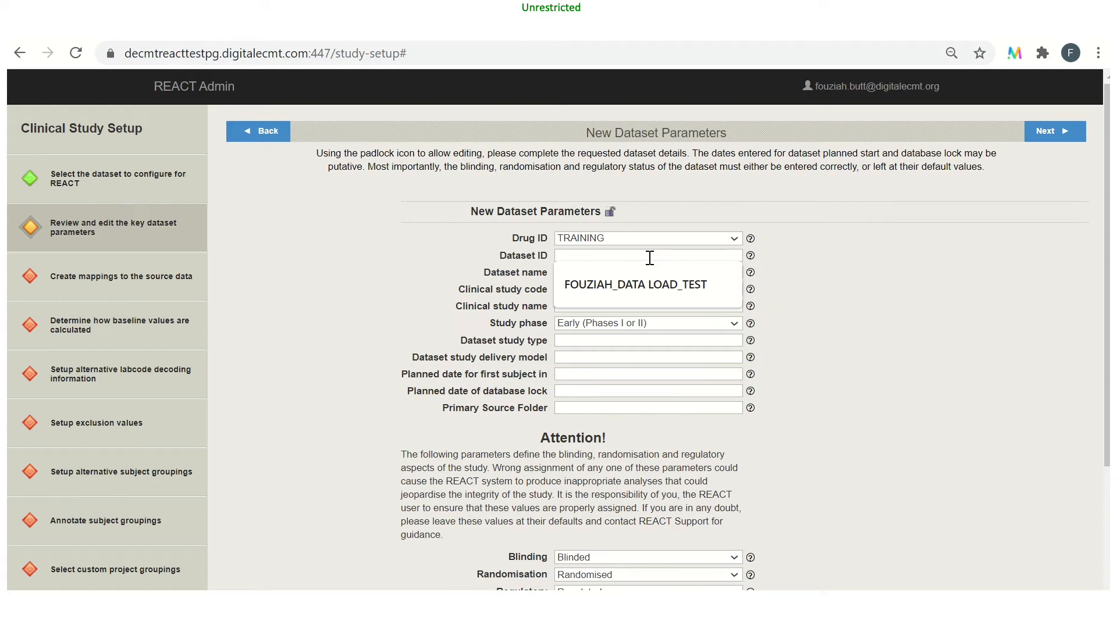
pyautogui.write('Tra')
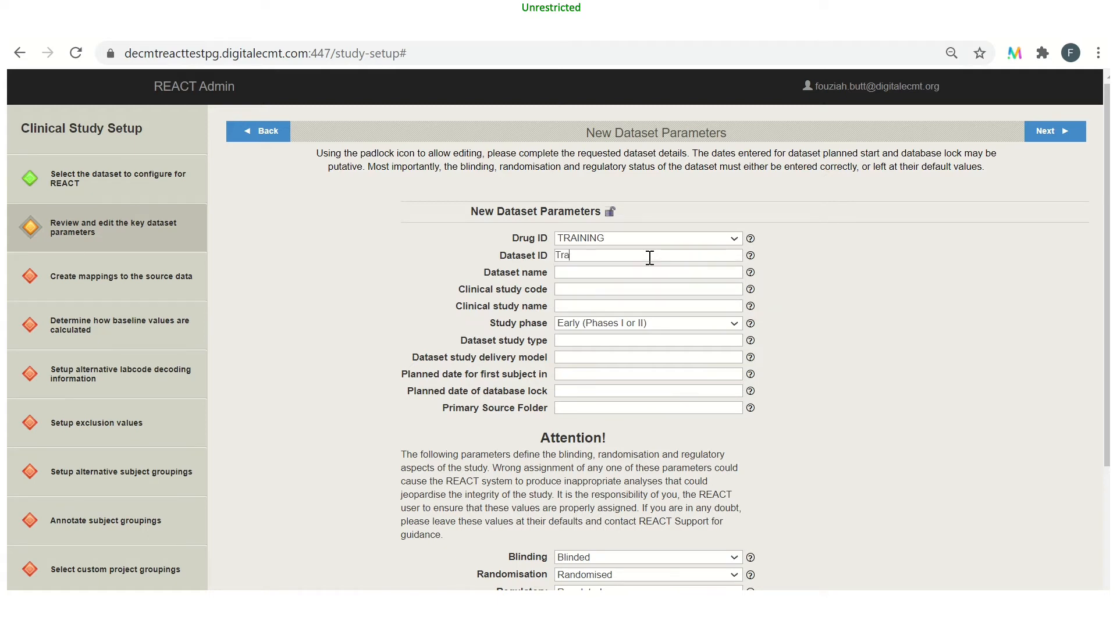
pyautogui.write('ining_1')
pyautogui.click(593, 272)
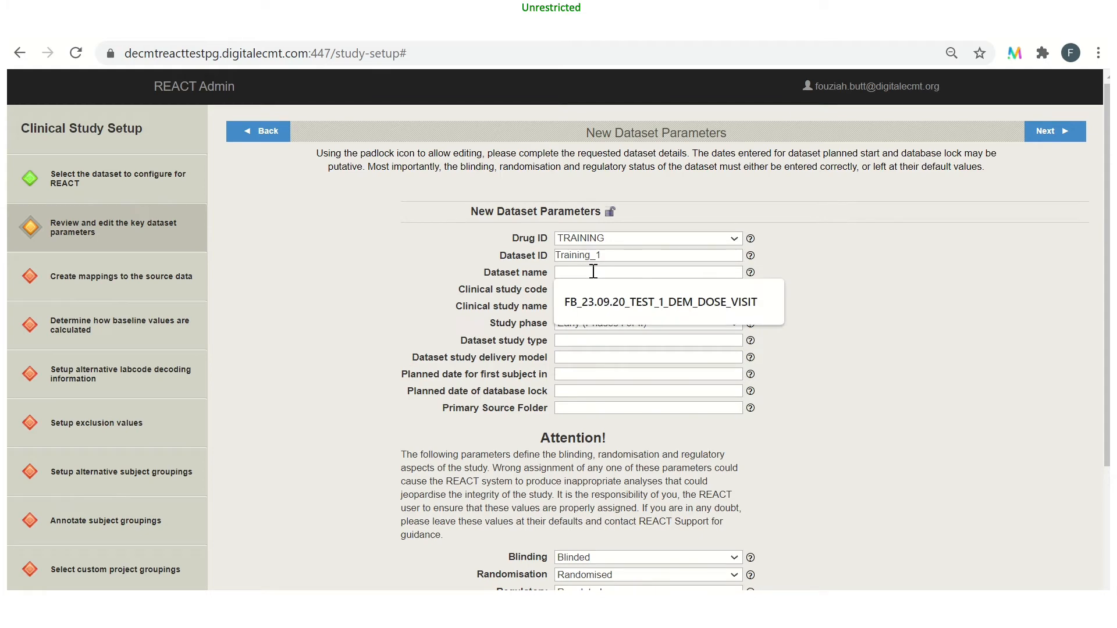
pyautogui.write('Training')
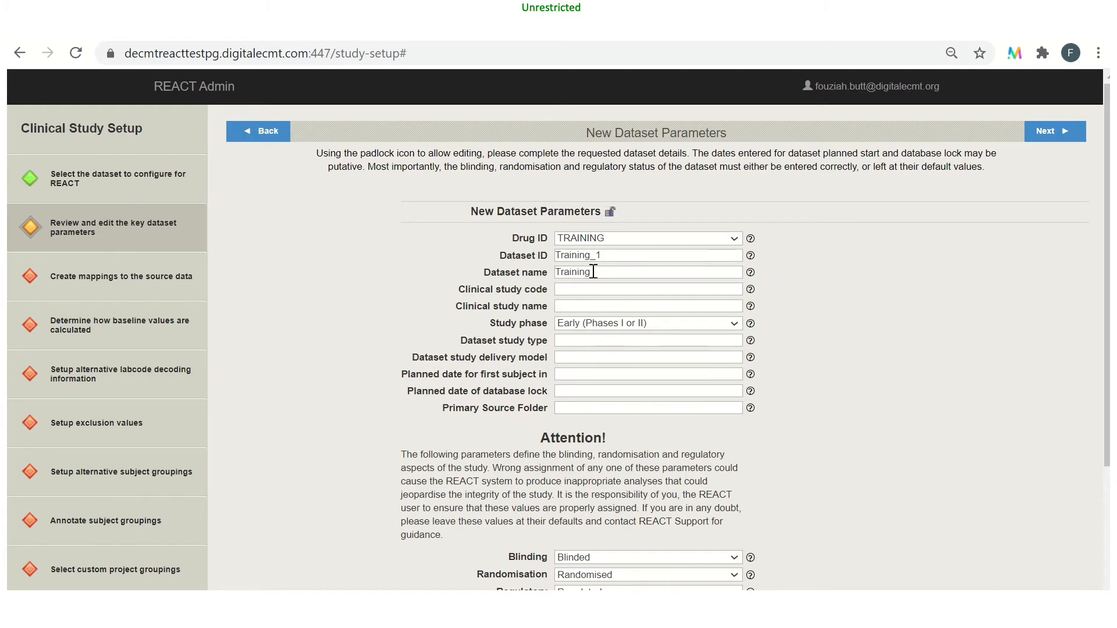
pyautogui.write('_1')
# Step: Enter Training_1 as both the clinical study code and the clinical study name
pyautogui.click(572, 288)
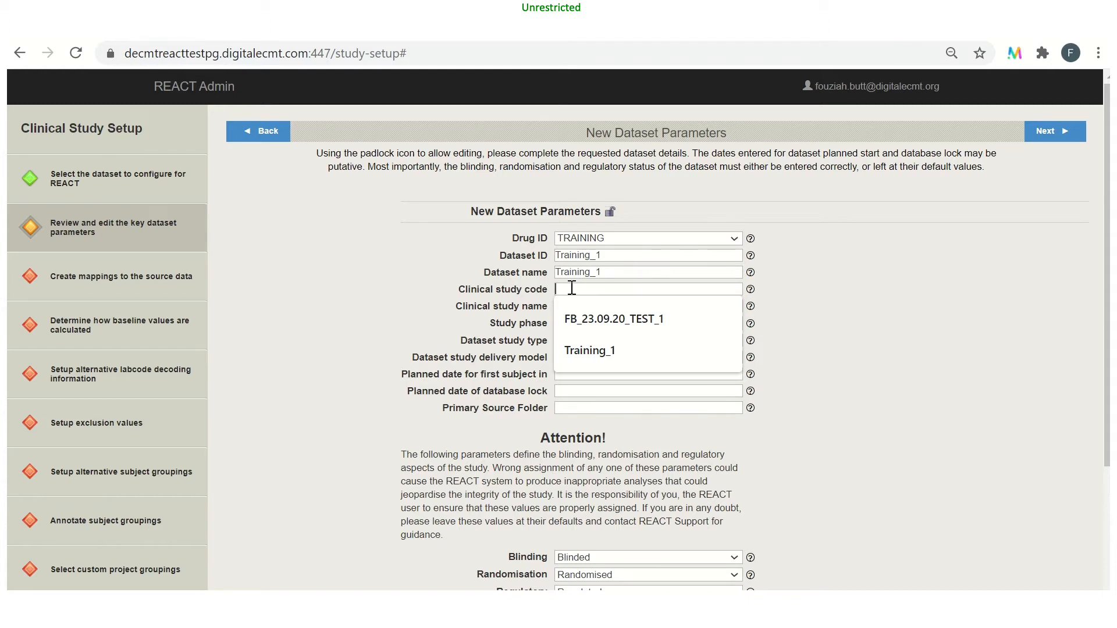
pyautogui.write('Tr')
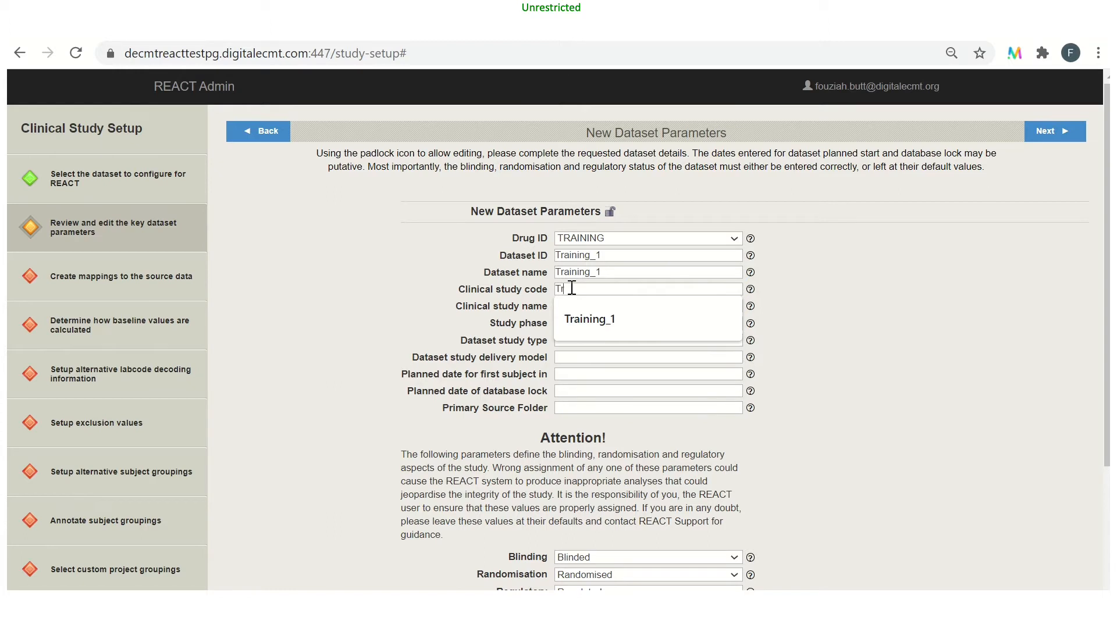
pyautogui.write('aining_1')
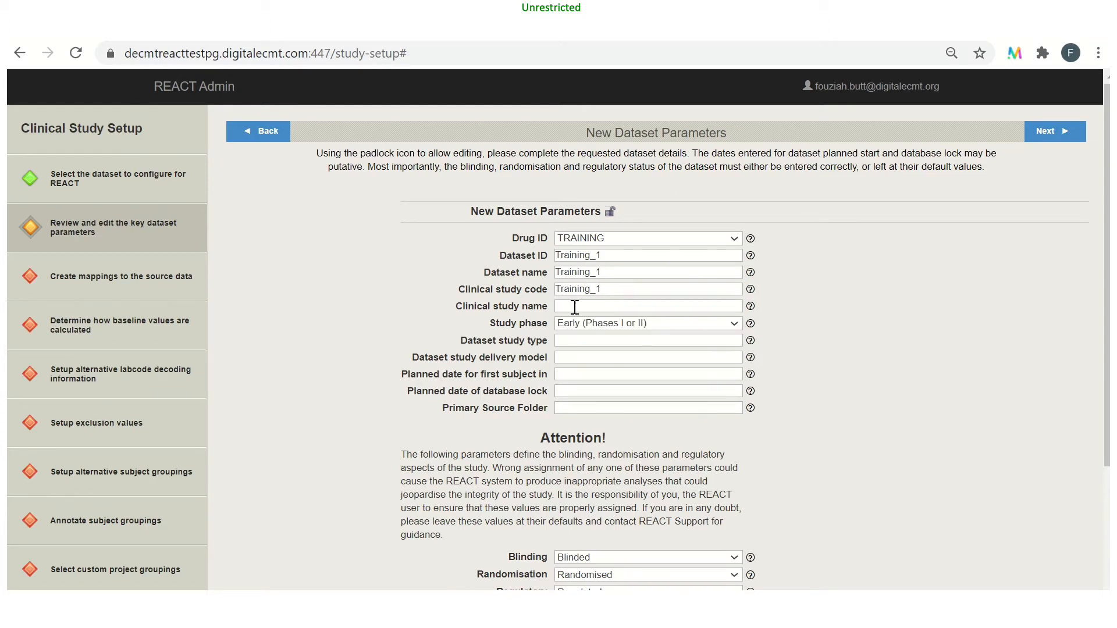
pyautogui.click(574, 306)
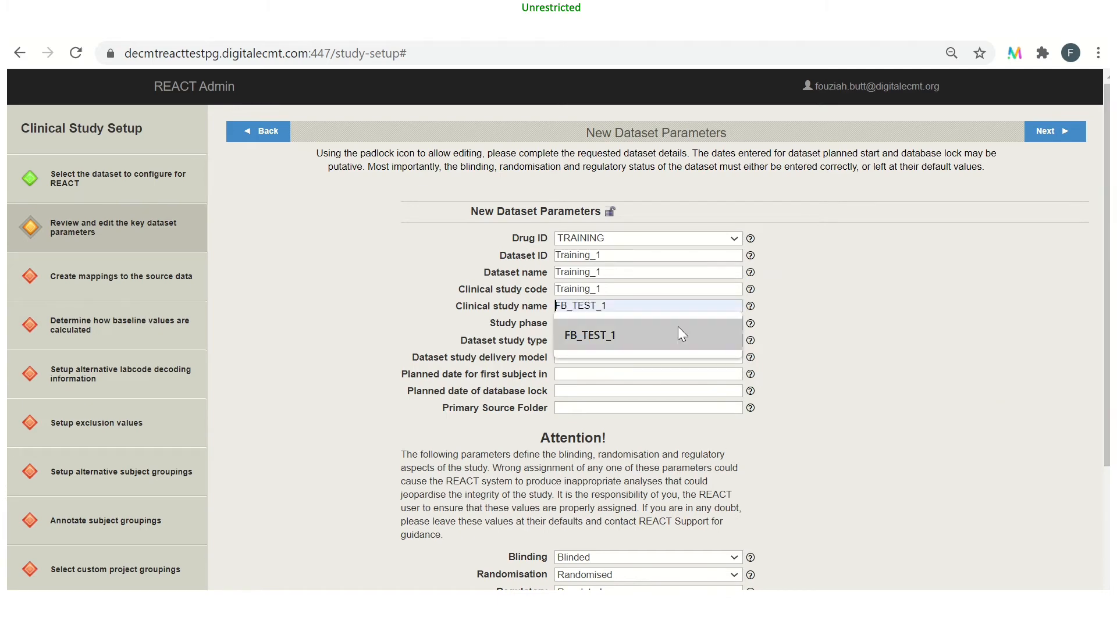
pyautogui.write('T')
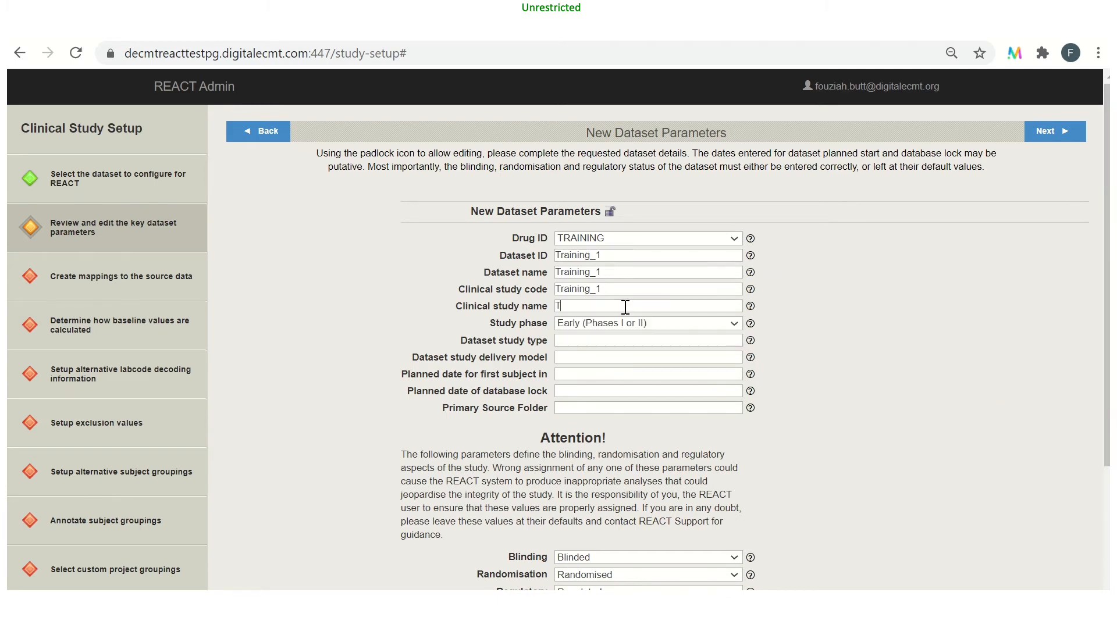
pyautogui.write('raining_1')
# Step: Set the dataset study type to Feasibility and the dataset study delivery model to Training
pyautogui.click(734, 324)
pyautogui.click(736, 326)
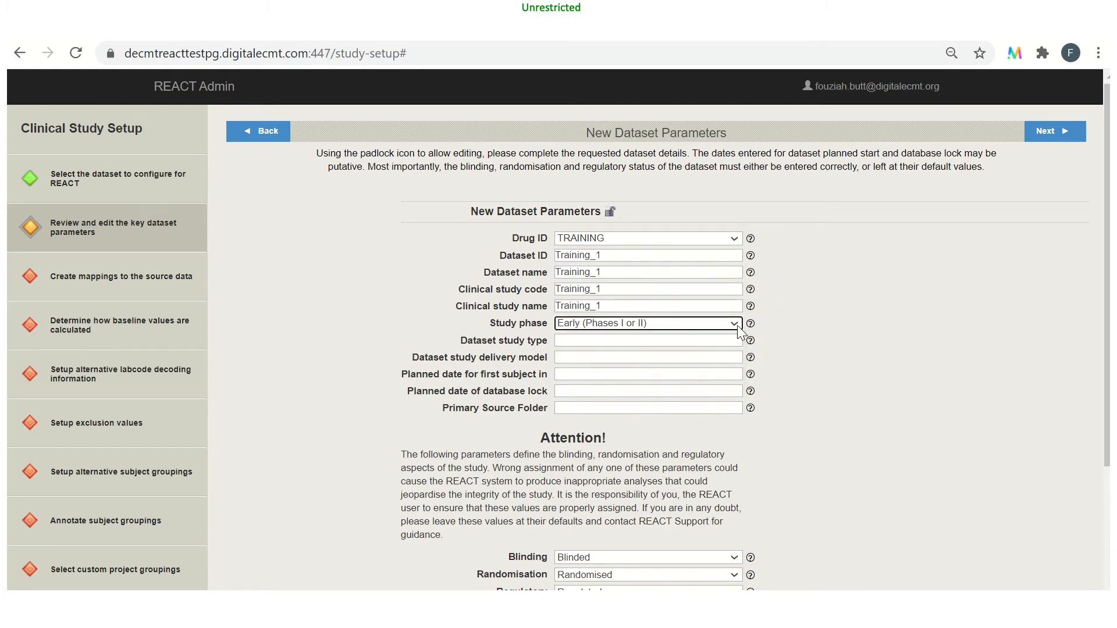
pyautogui.click(563, 340)
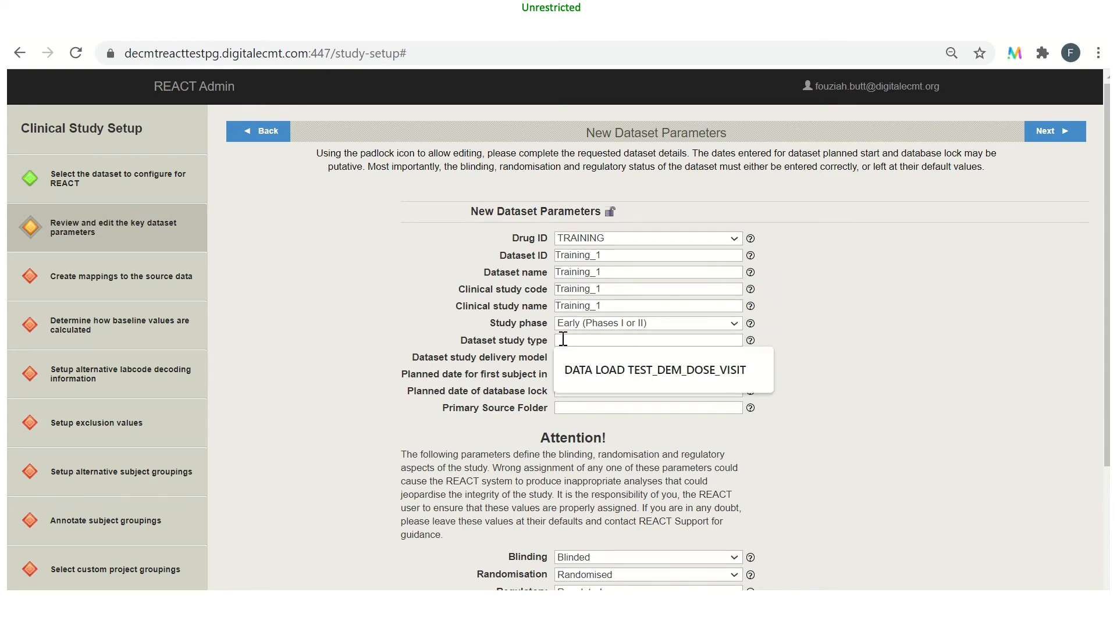
pyautogui.write('Feasi')
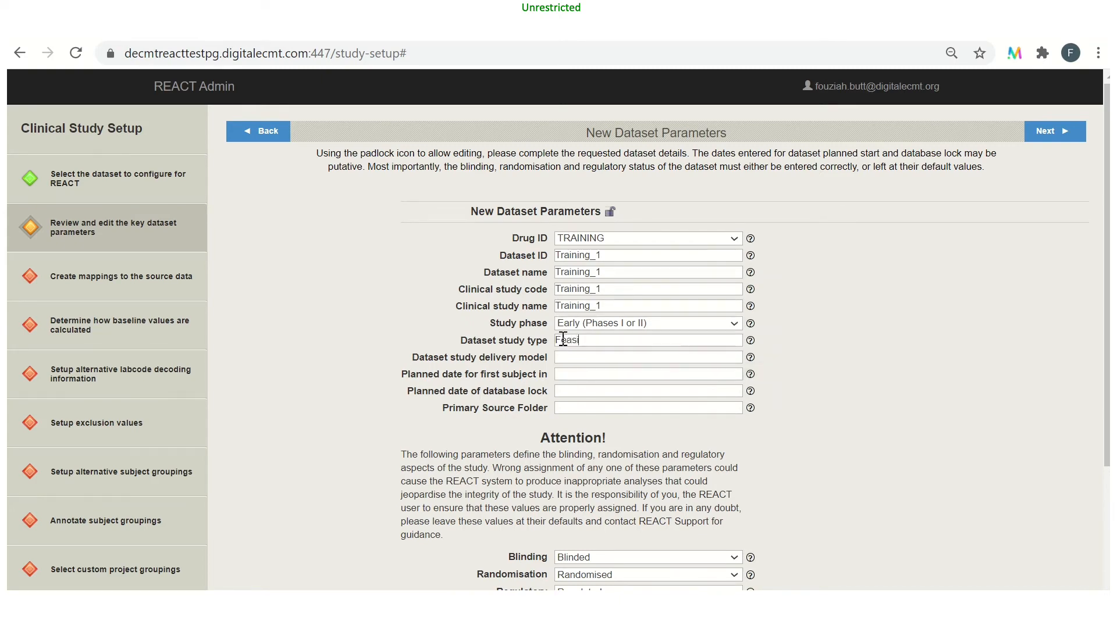
pyautogui.write('bility')
pyautogui.click(568, 356)
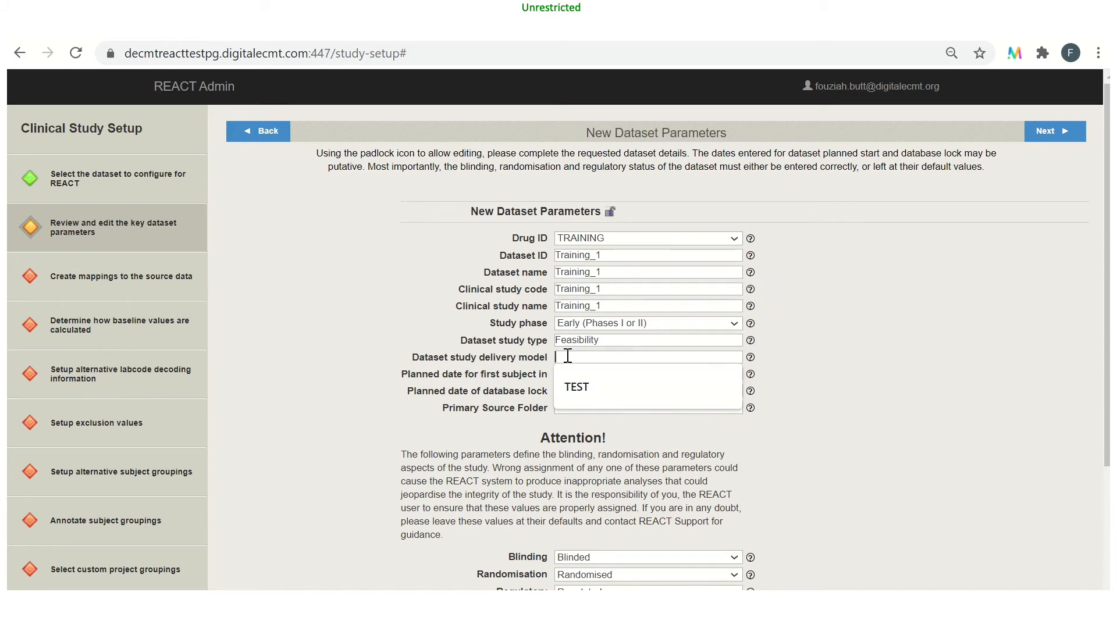
pyautogui.write('Train')
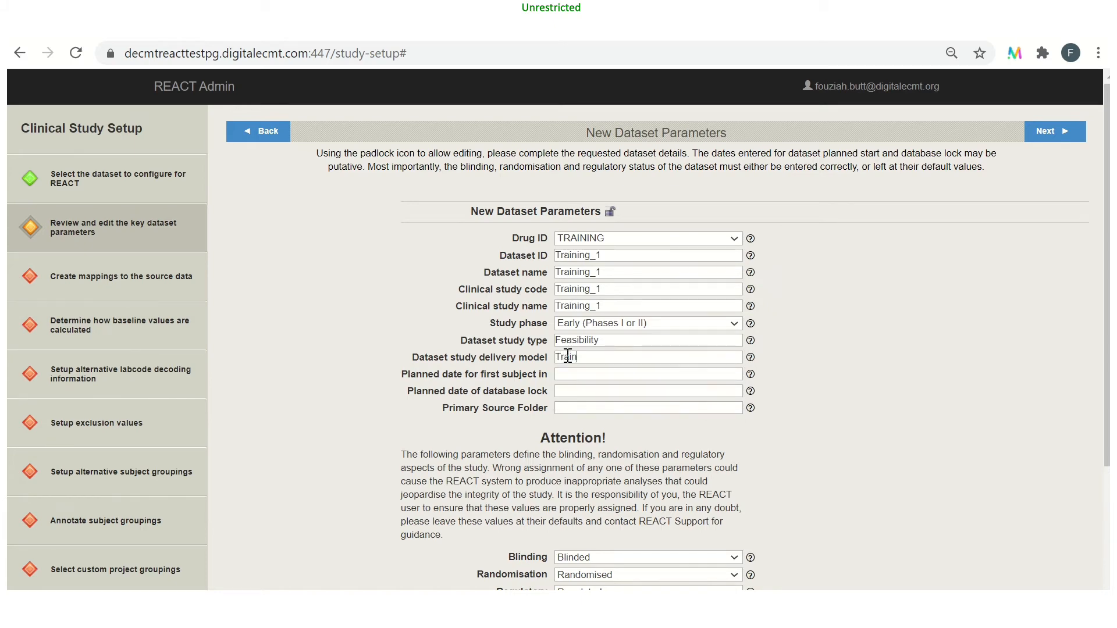
pyautogui.write('ing')
# Step: Set the planned date for first subject in to 05-Feb-2021 and the planned database lock to 31-Dec-2023
pyautogui.click(569, 374)
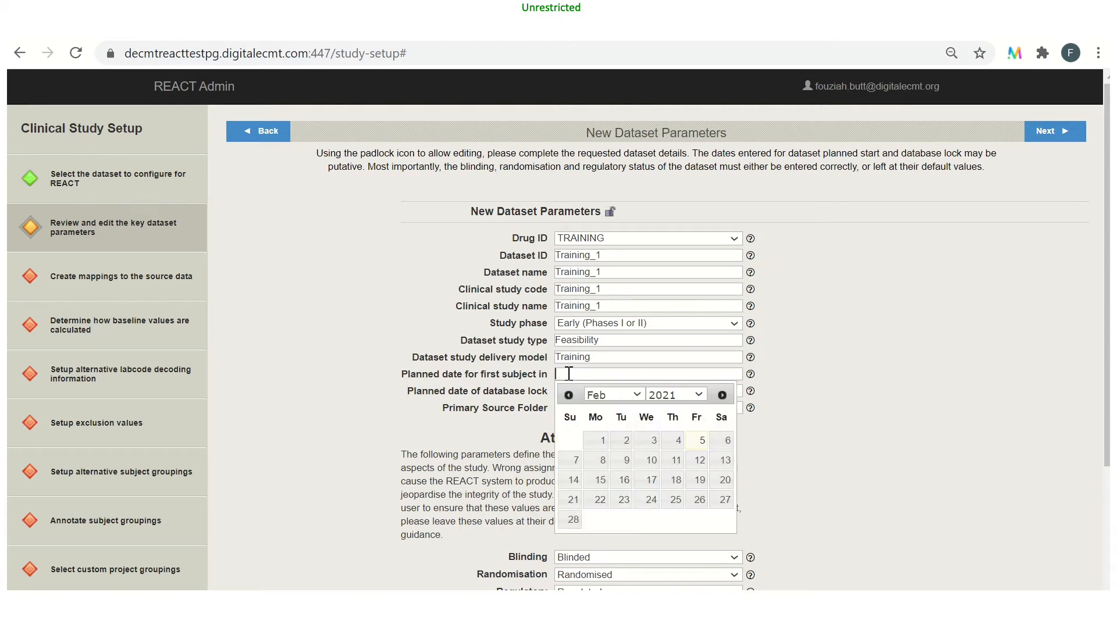
pyautogui.click(694, 445)
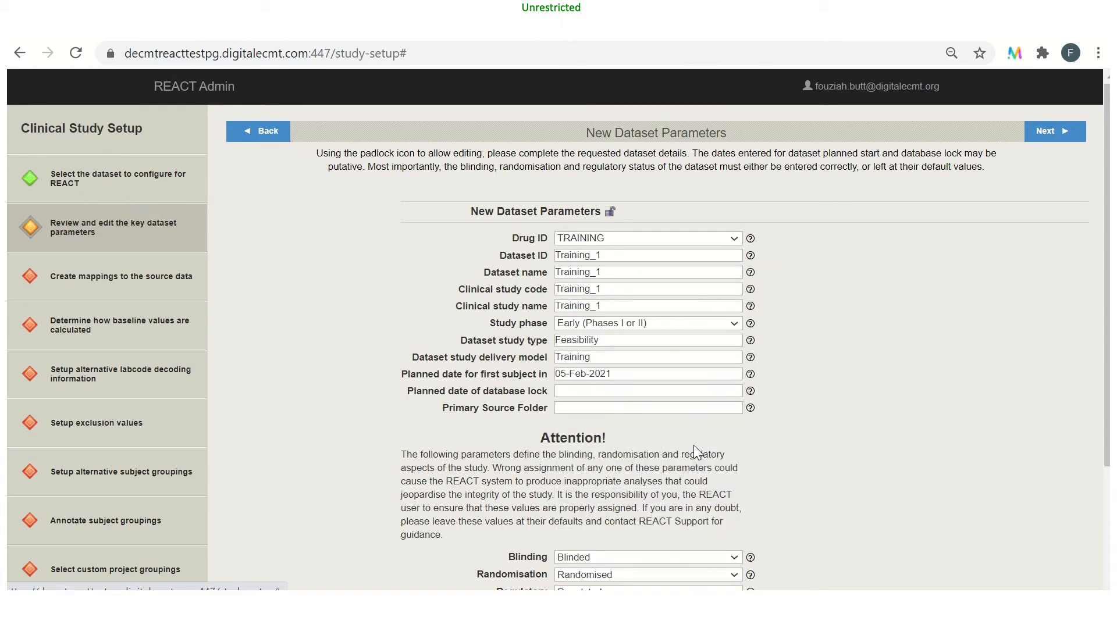
pyautogui.click(580, 391)
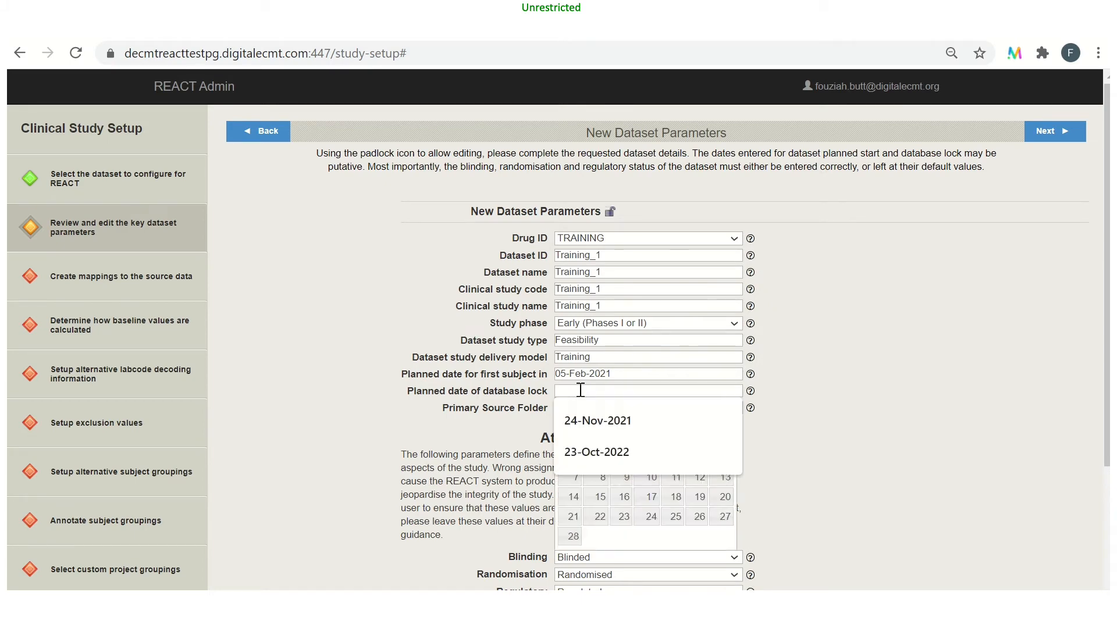
pyautogui.click(651, 532)
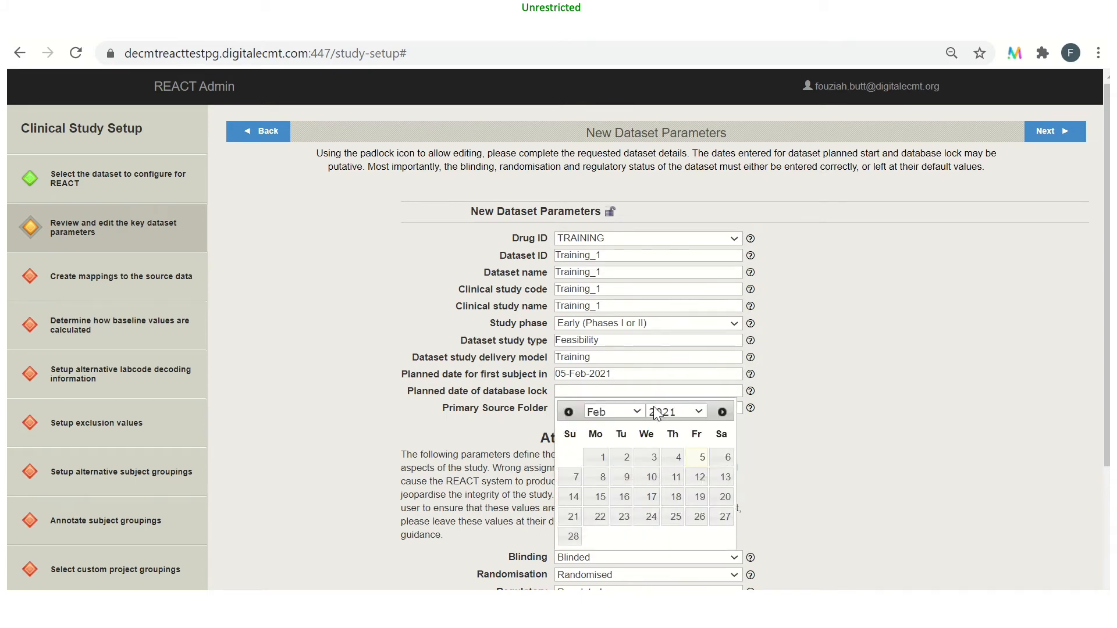
pyautogui.click(637, 415)
pyautogui.click(625, 396)
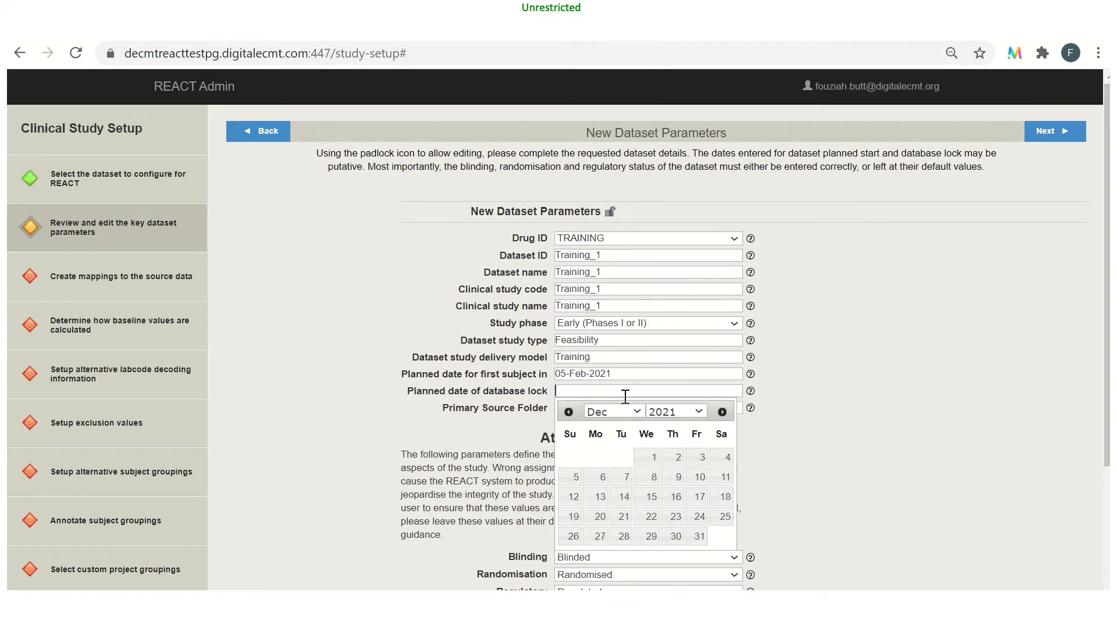
pyautogui.click(693, 412)
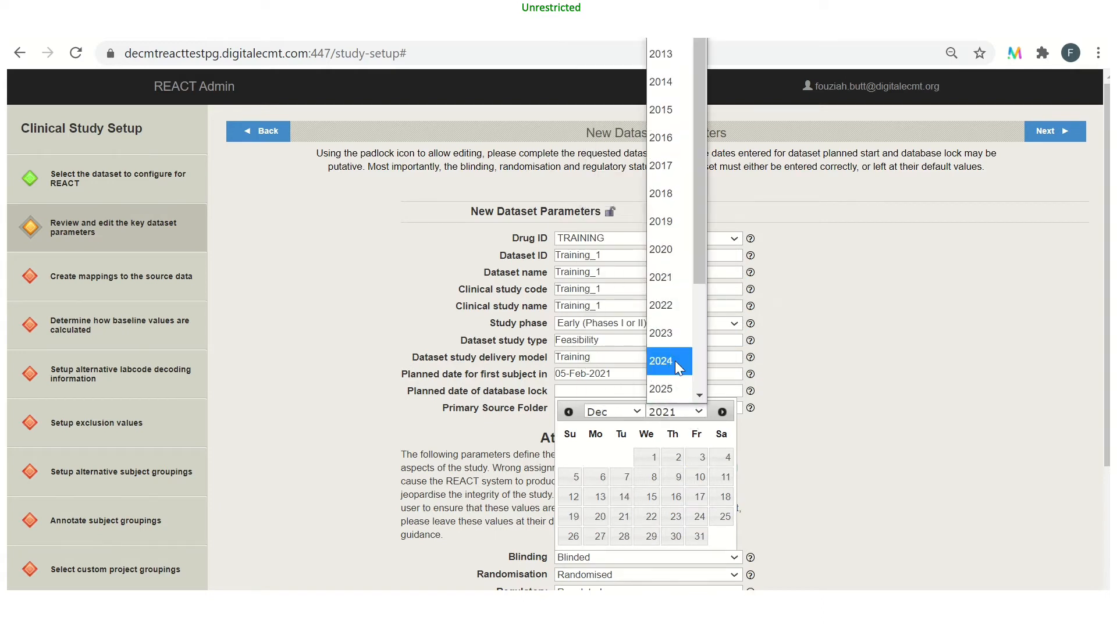
pyautogui.click(676, 349)
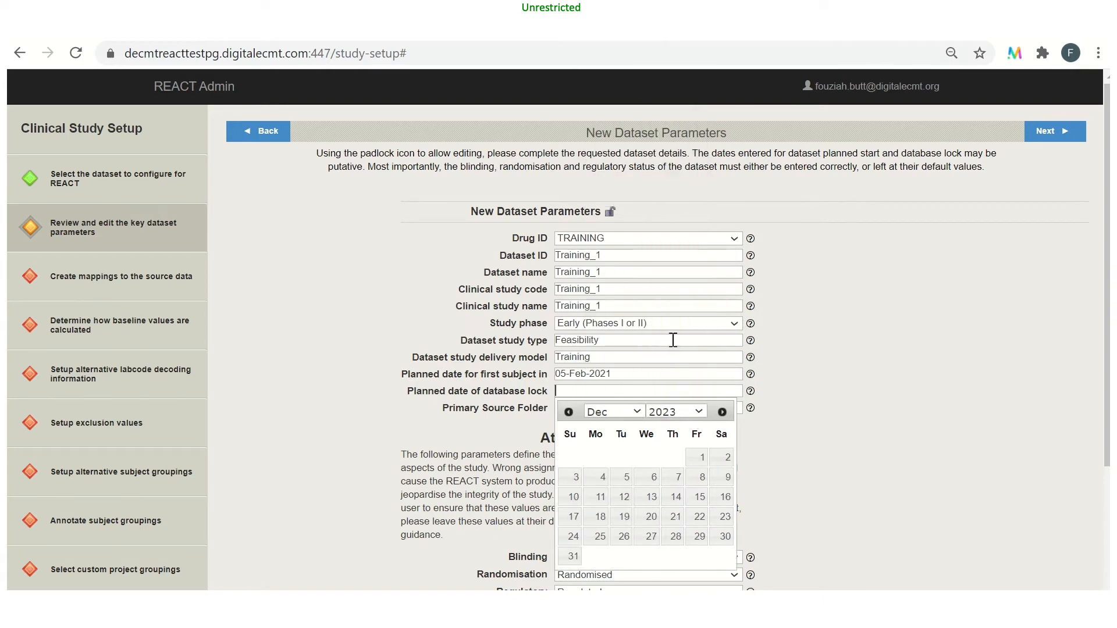
pyautogui.click(574, 557)
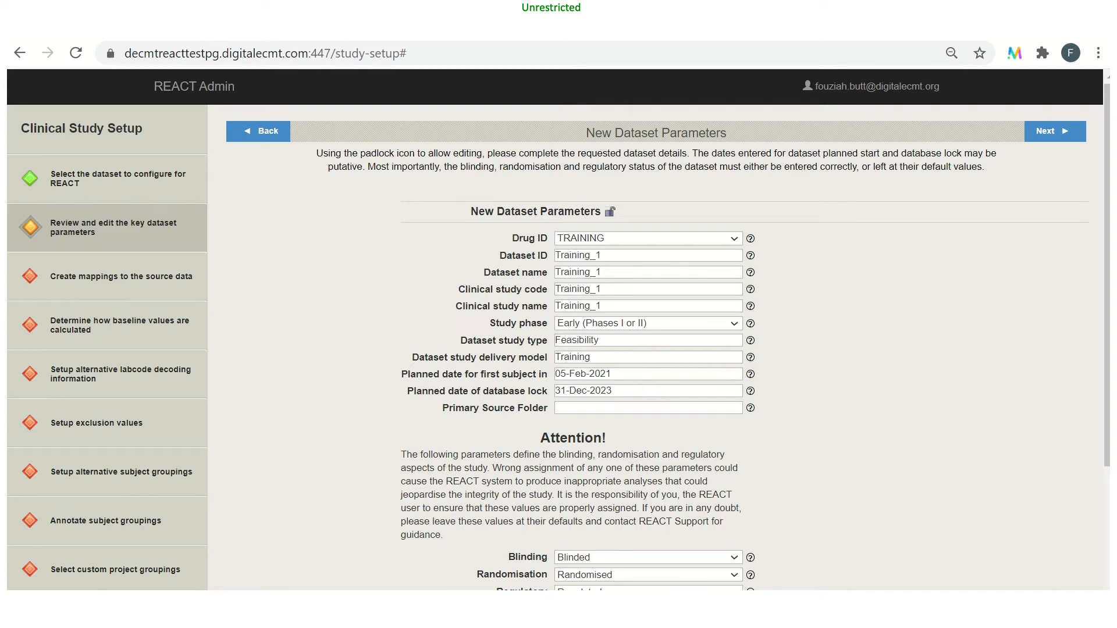
pyautogui.scroll(-3, 727, 471)
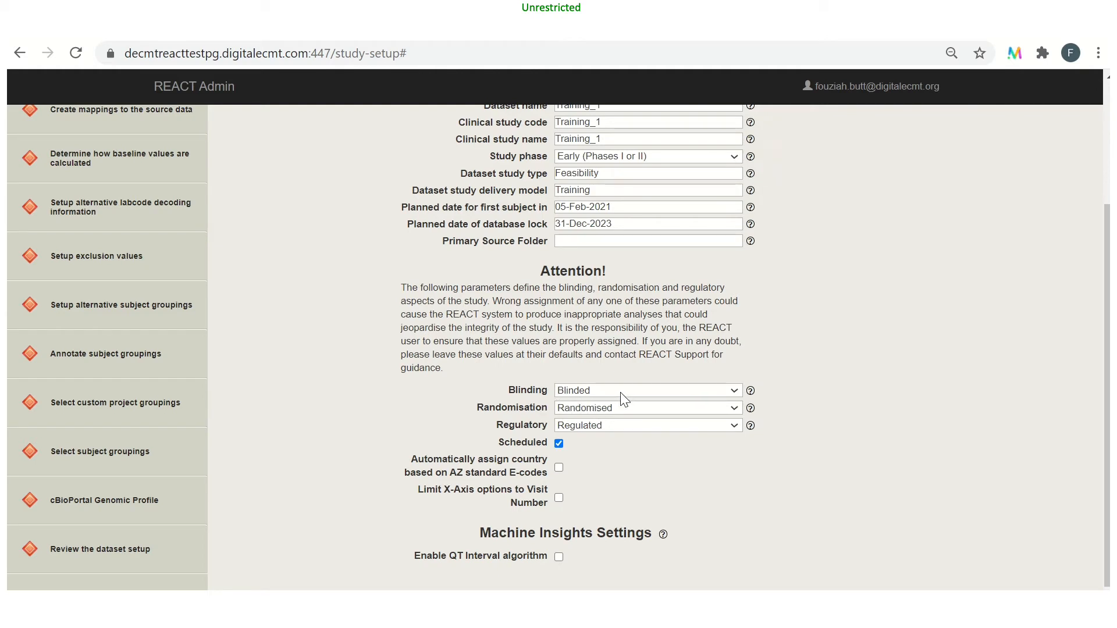
# Step: Keep the study set as Blinded, Randomised and Regulated, and continue to the data mappings stage
pyautogui.click(735, 396)
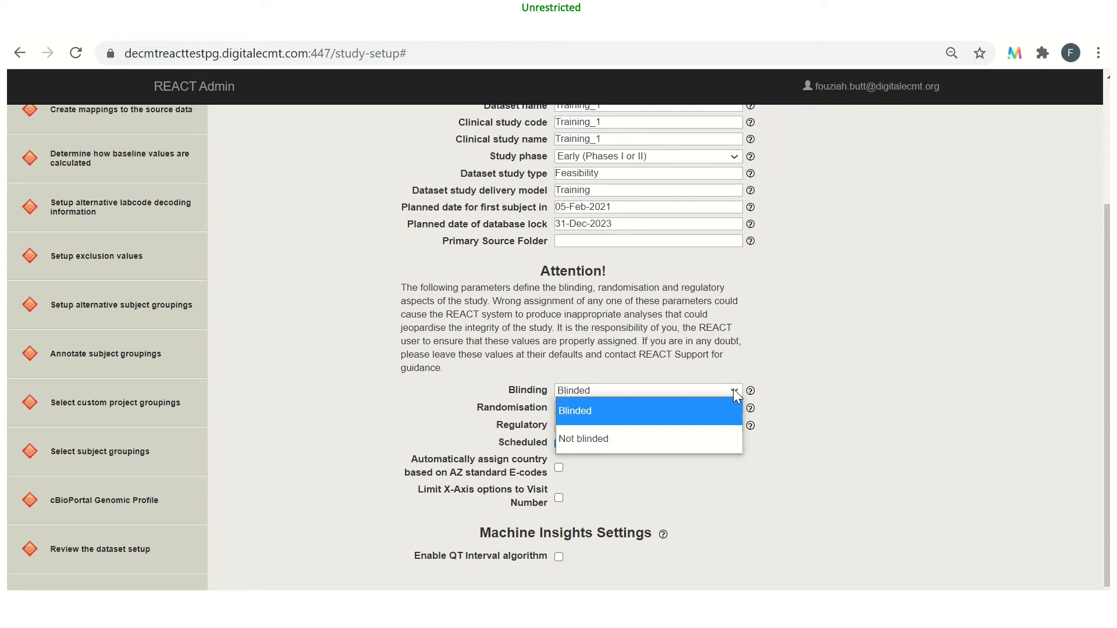
pyautogui.click(676, 405)
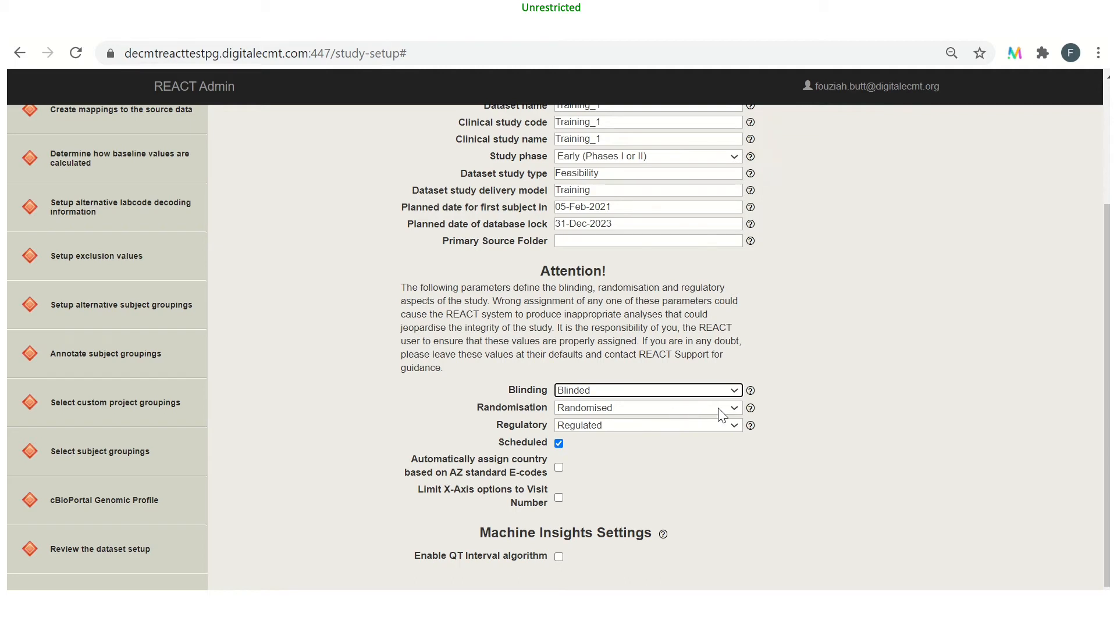
pyautogui.click(734, 410)
pyautogui.click(734, 410)
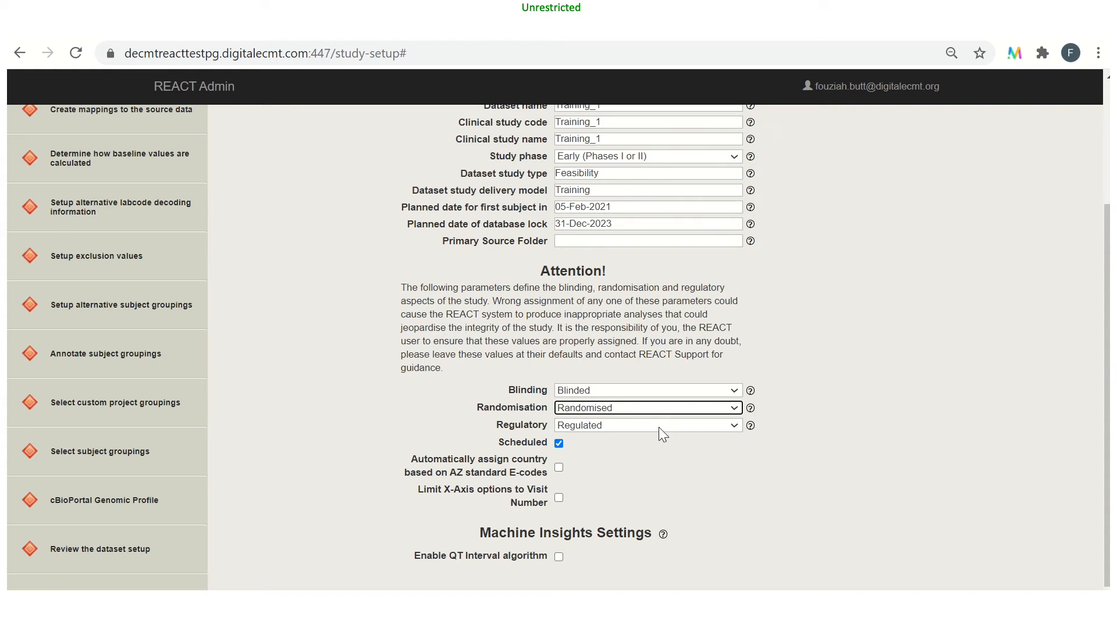
pyautogui.click(732, 431)
pyautogui.click(732, 431)
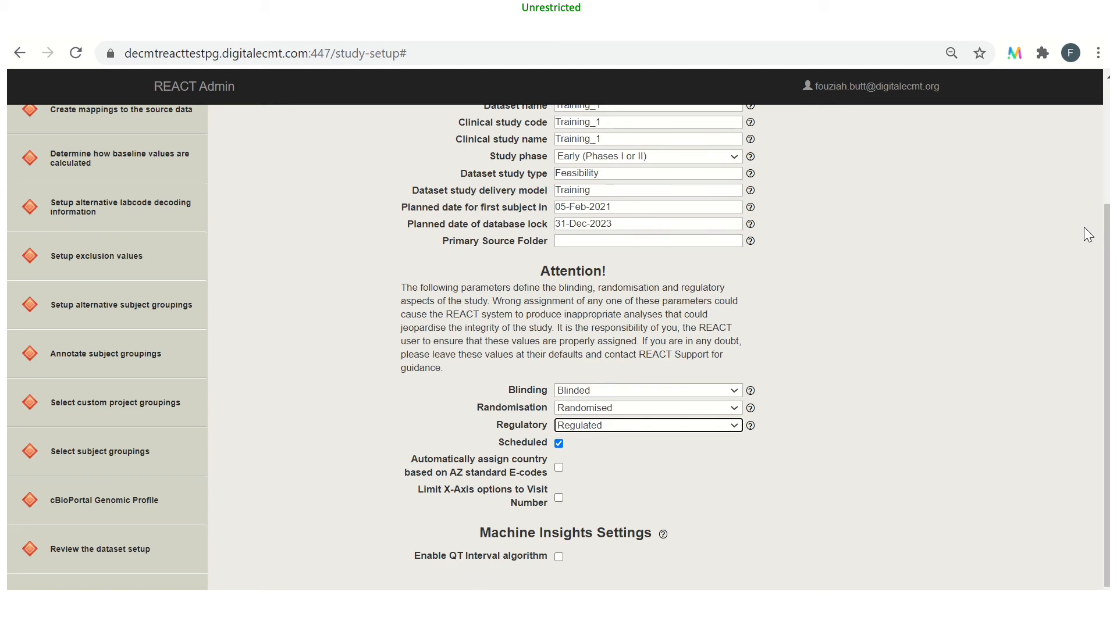
pyautogui.scroll(3, 1063, 232)
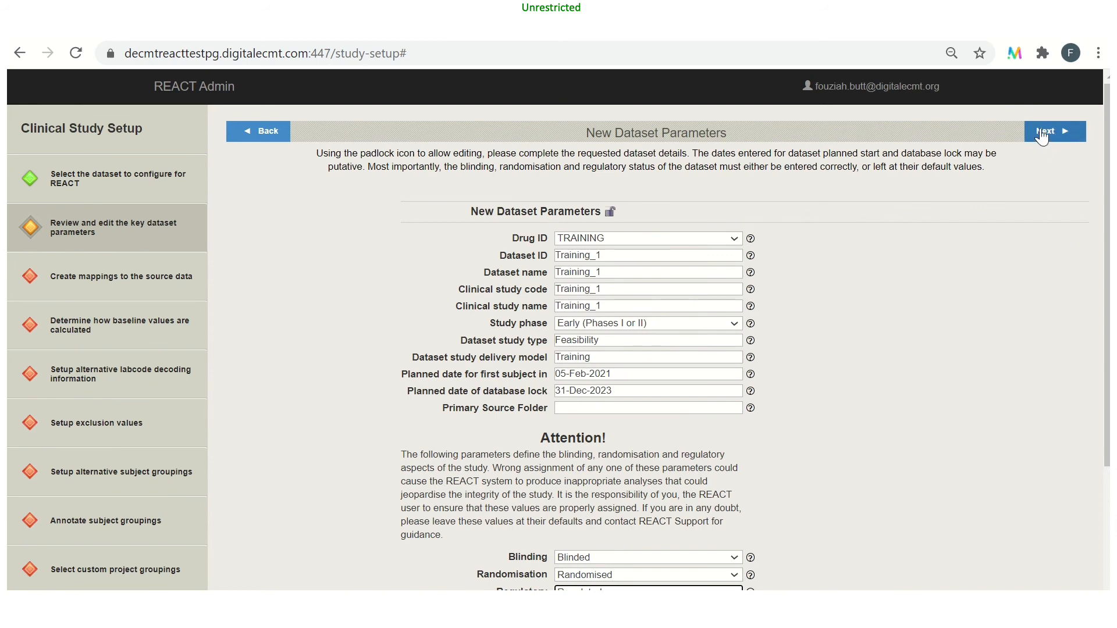
pyautogui.click(1042, 132)
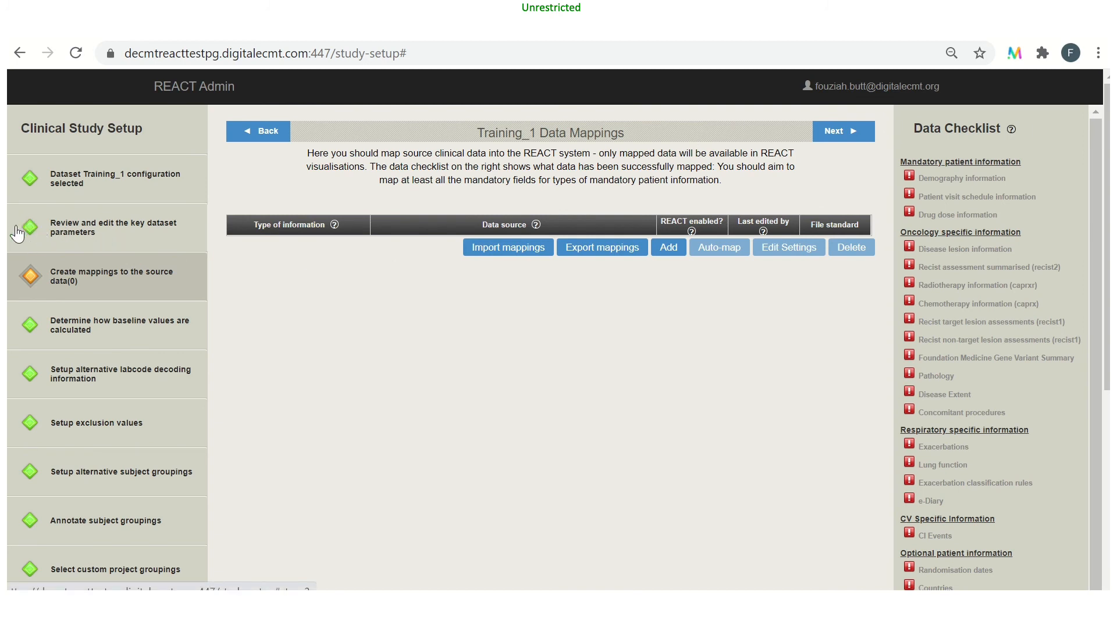
# Step: Reopen the Training_1 key dataset parameters, toggle their editing lock, and return to the data mappings stage
pyautogui.click(75, 230)
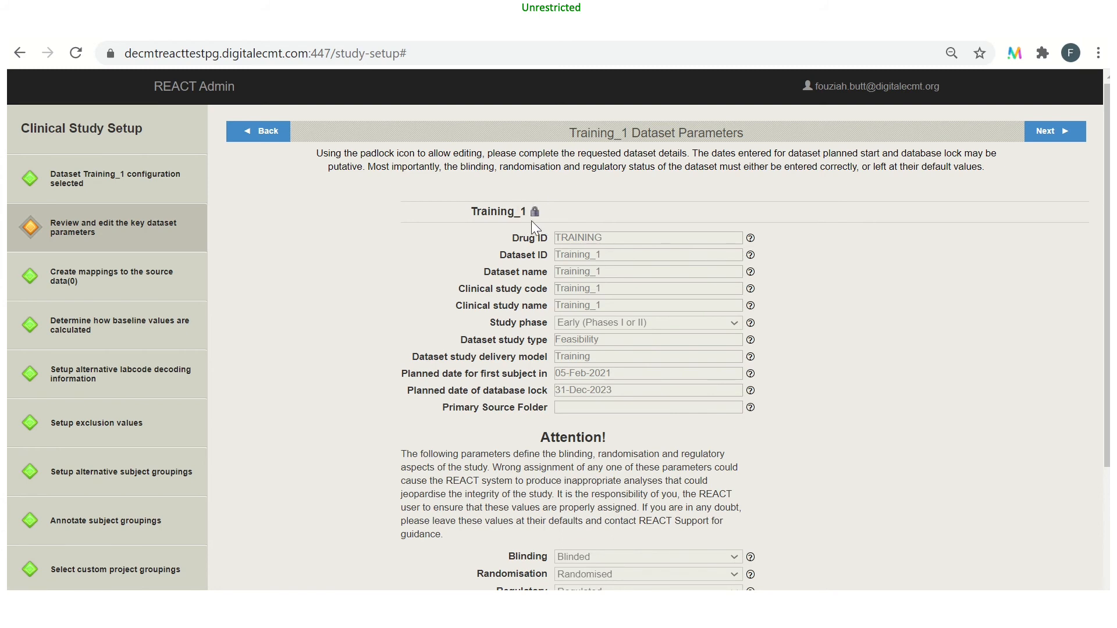
pyautogui.click(592, 373)
pyautogui.click(535, 212)
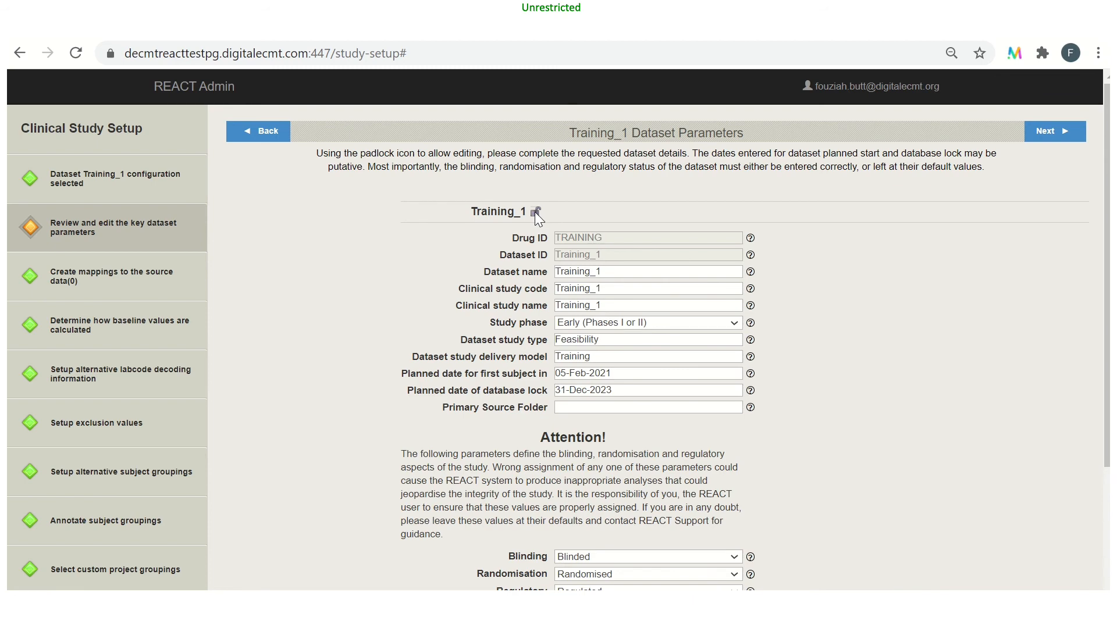
pyautogui.click(535, 212)
pyautogui.click(535, 212)
pyautogui.click(1050, 133)
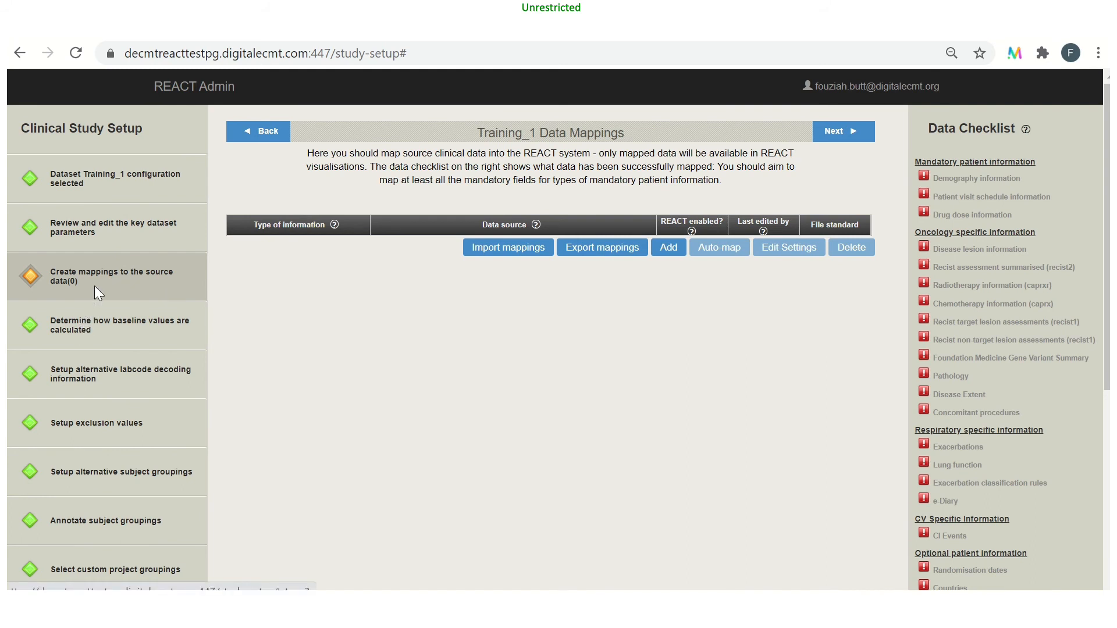
# Step: Advance through the remaining setup stages with their defaults to the dataset summary, and finish the Training_1 setup
pyautogui.click(851, 133)
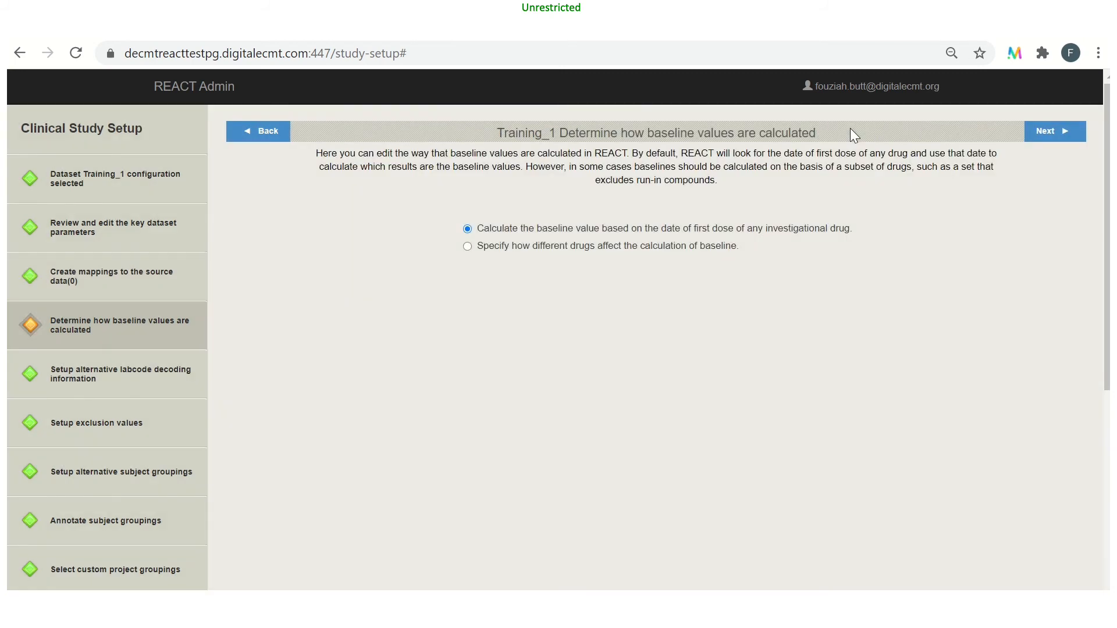
pyautogui.click(1047, 131)
pyautogui.click(1046, 132)
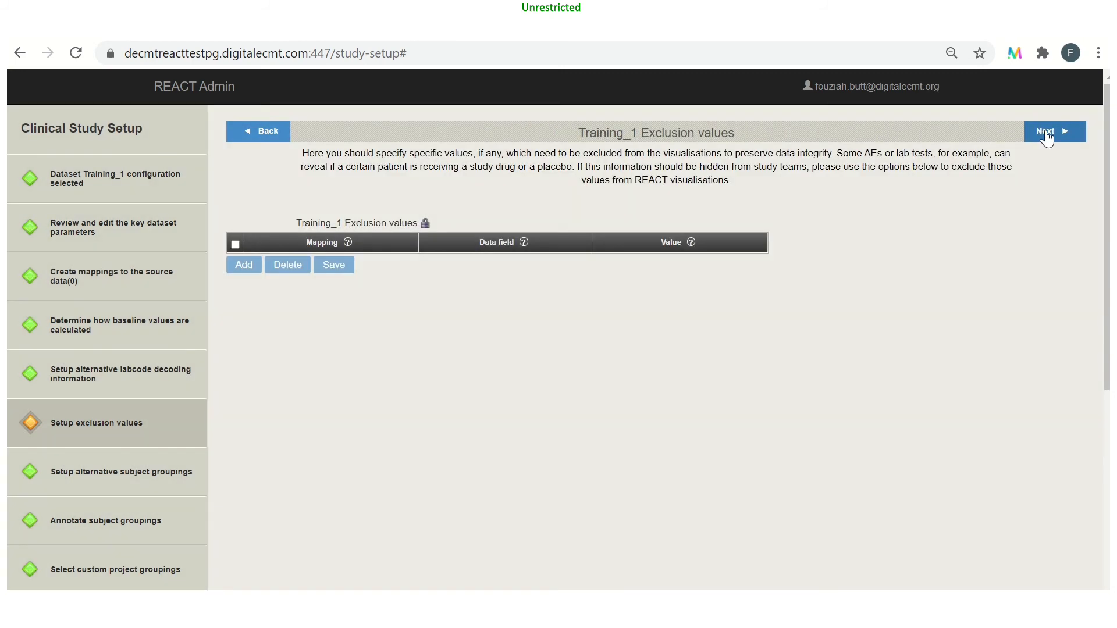
pyautogui.click(1046, 132)
pyautogui.click(1046, 133)
pyautogui.click(1047, 133)
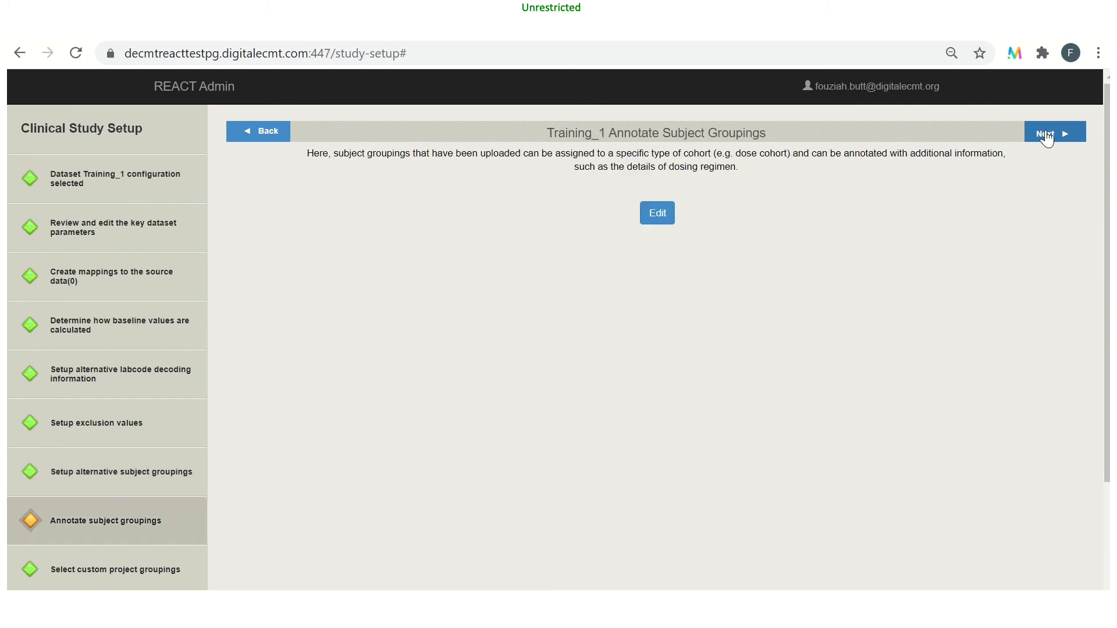
pyautogui.click(1046, 132)
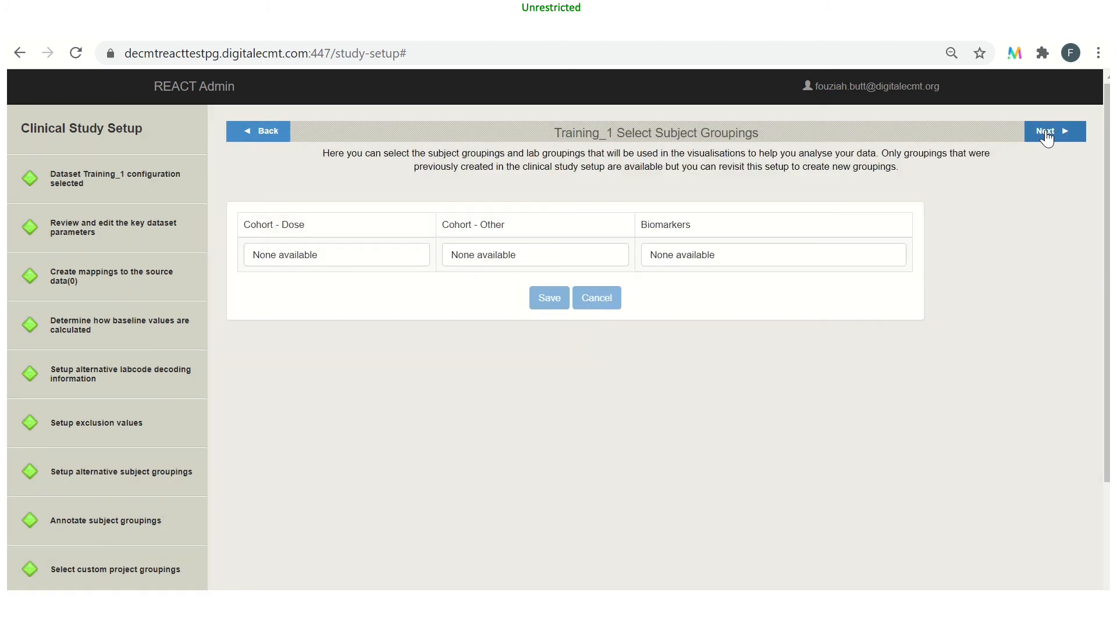
pyautogui.click(1046, 133)
pyautogui.click(1046, 133)
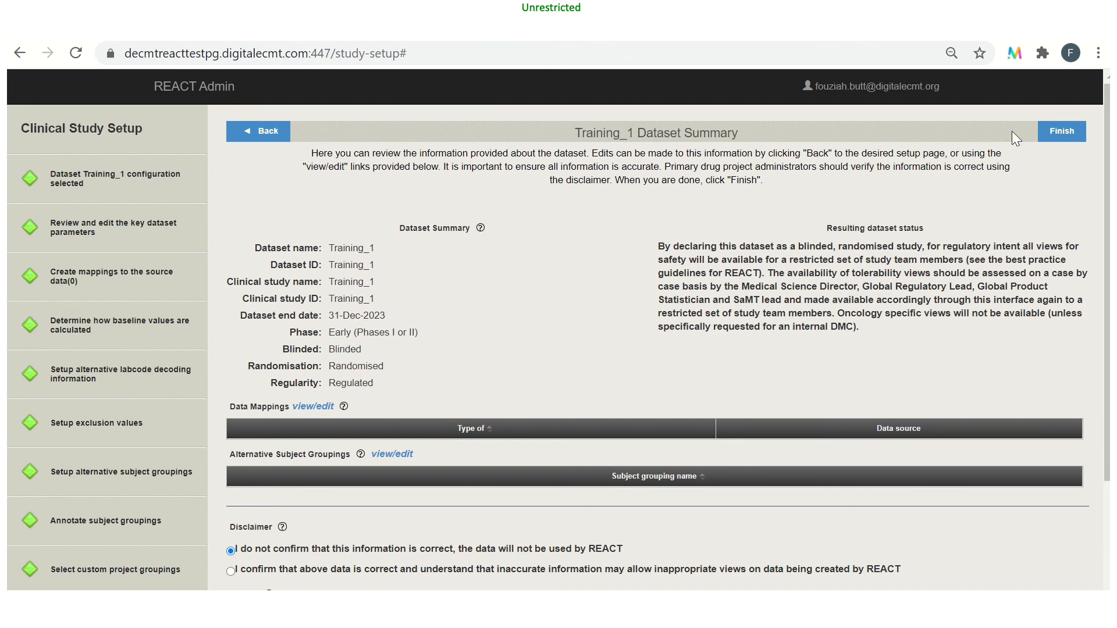
pyautogui.click(1056, 135)
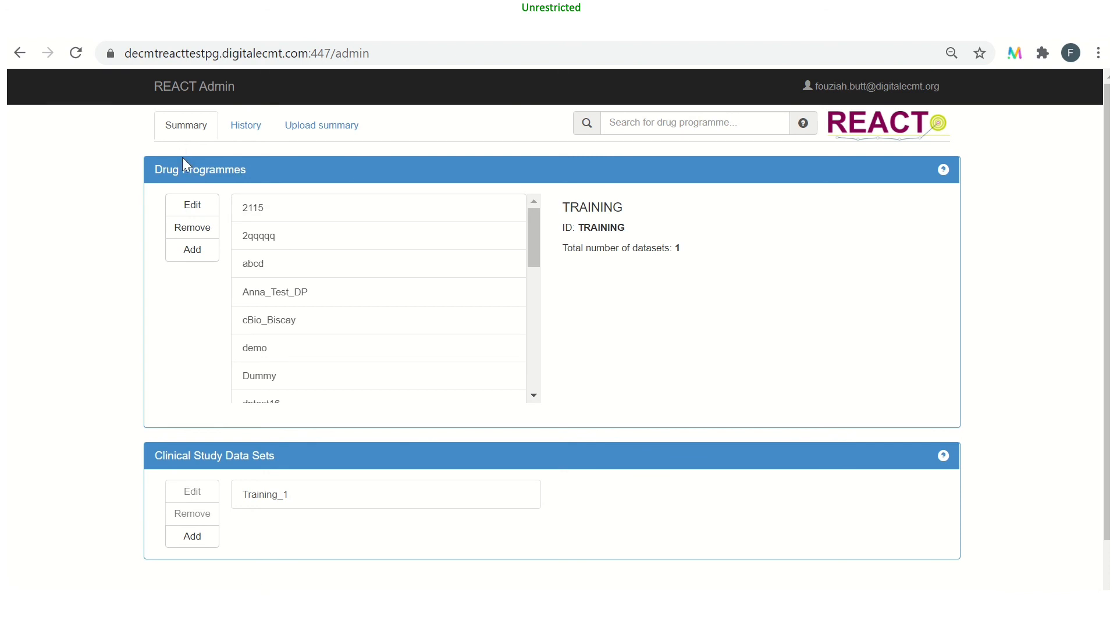
# Step: Select the TRAINING drug programme and its Training_1 clinical study dataset, and review the dataset's details
pyautogui.moveTo(532, 243); pyautogui.dragTo(538, 375)
pyautogui.click(356, 396)
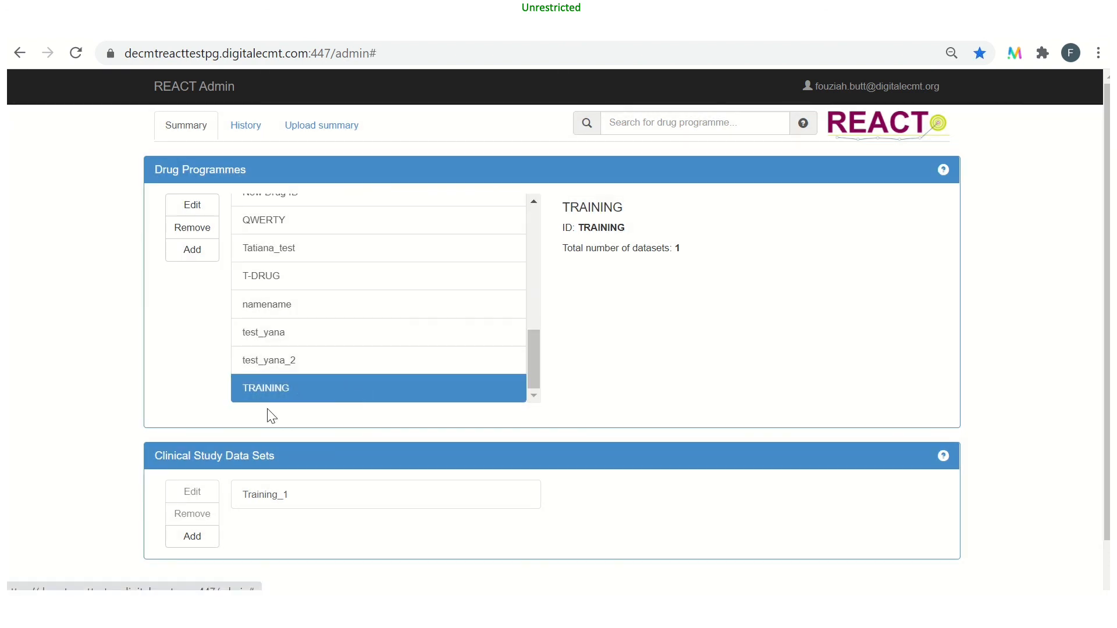
pyautogui.click(259, 506)
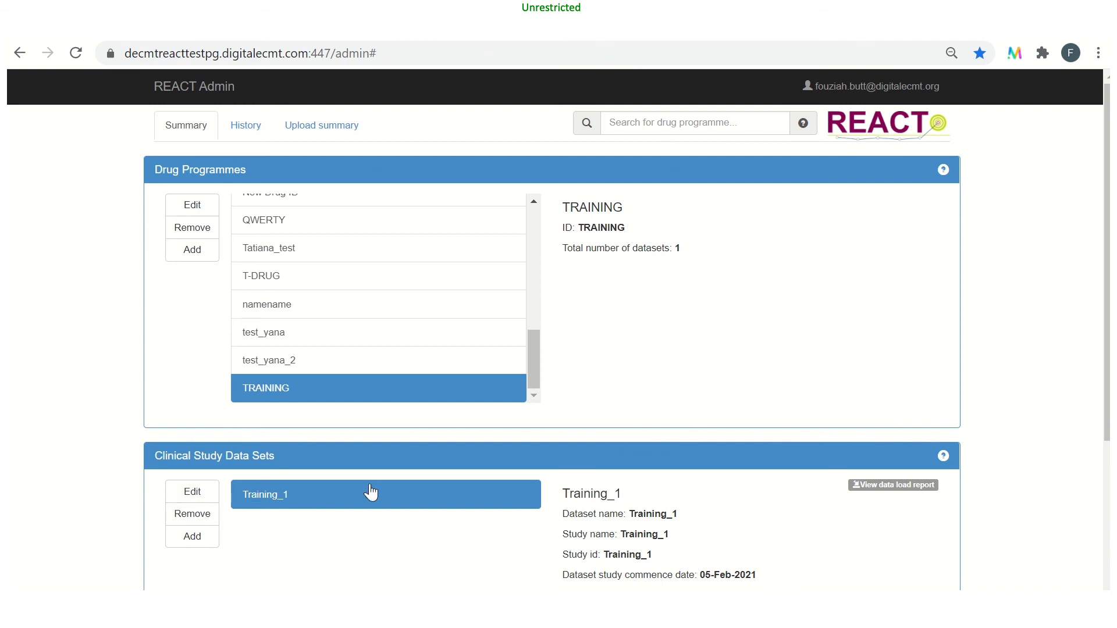
pyautogui.scroll(-3, 452, 496)
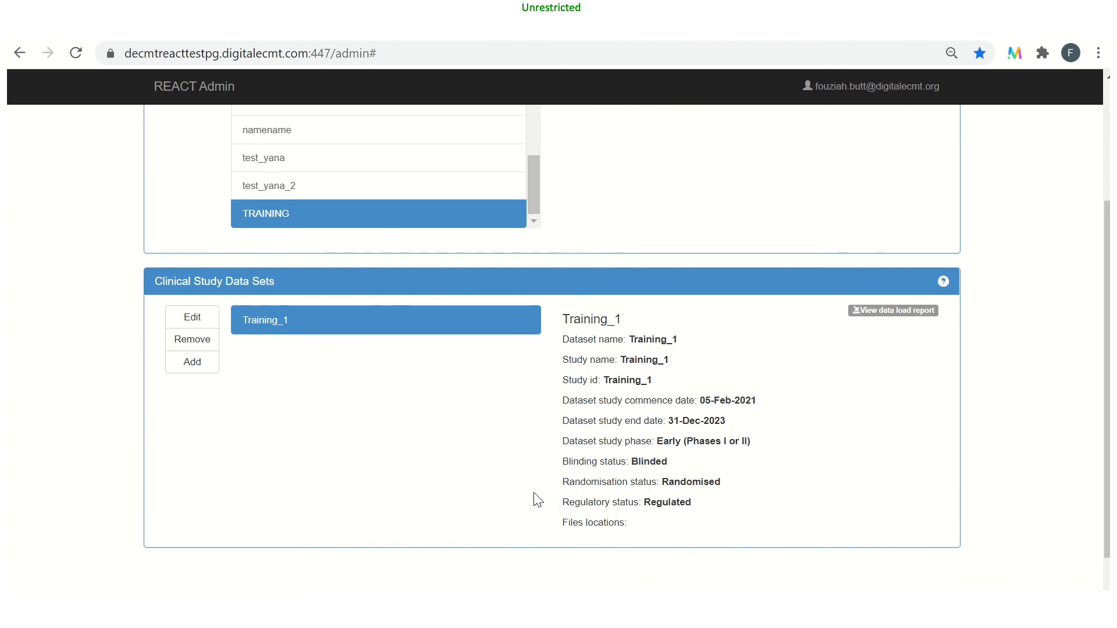
pyautogui.scroll(3, 536, 499)
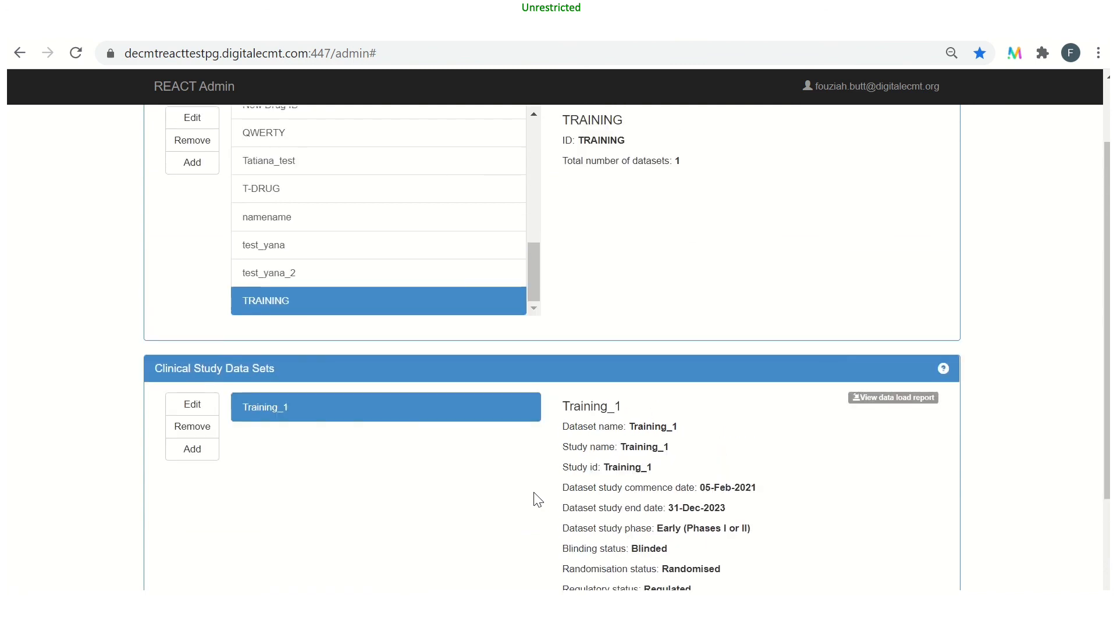